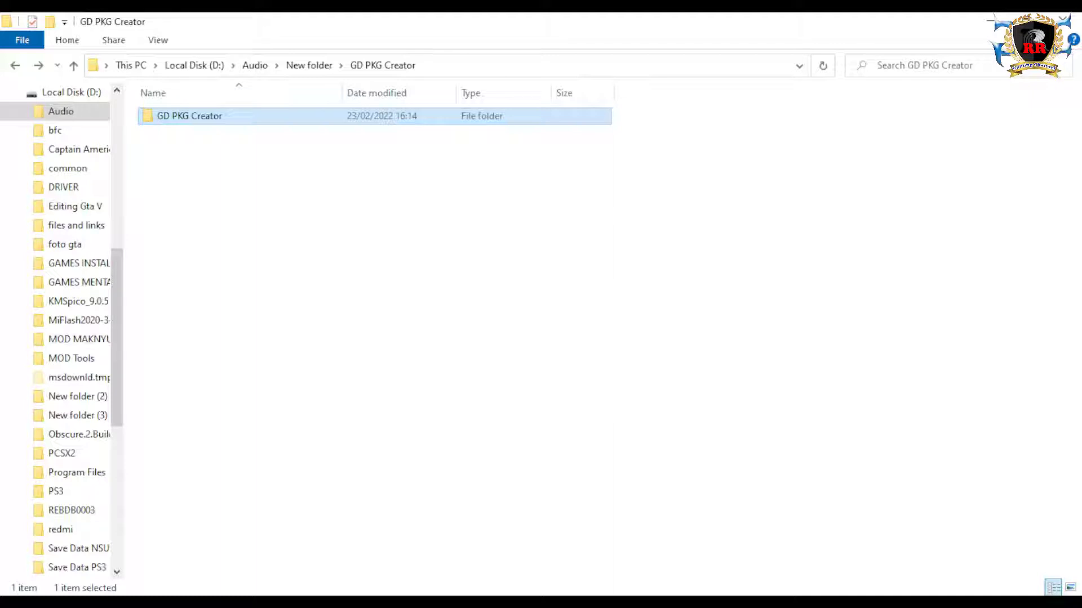
- Look at the files in the inner GD PKG Creator folder, and return to the New folder directory
{"action": "double_click", "coordinate": [193, 118]}
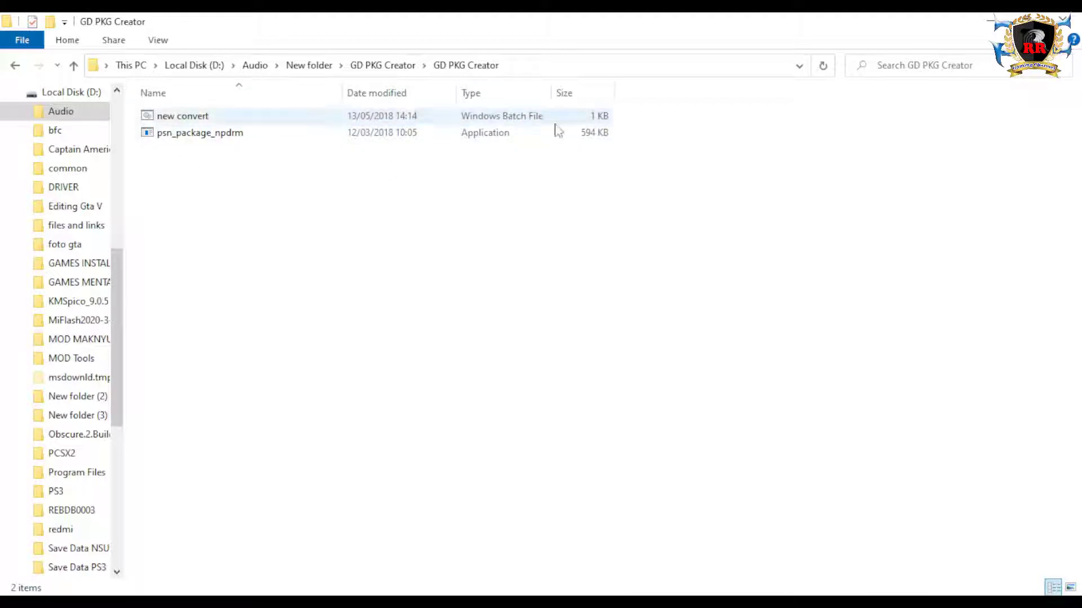
{"action": "left_click", "coordinate": [15, 67]}
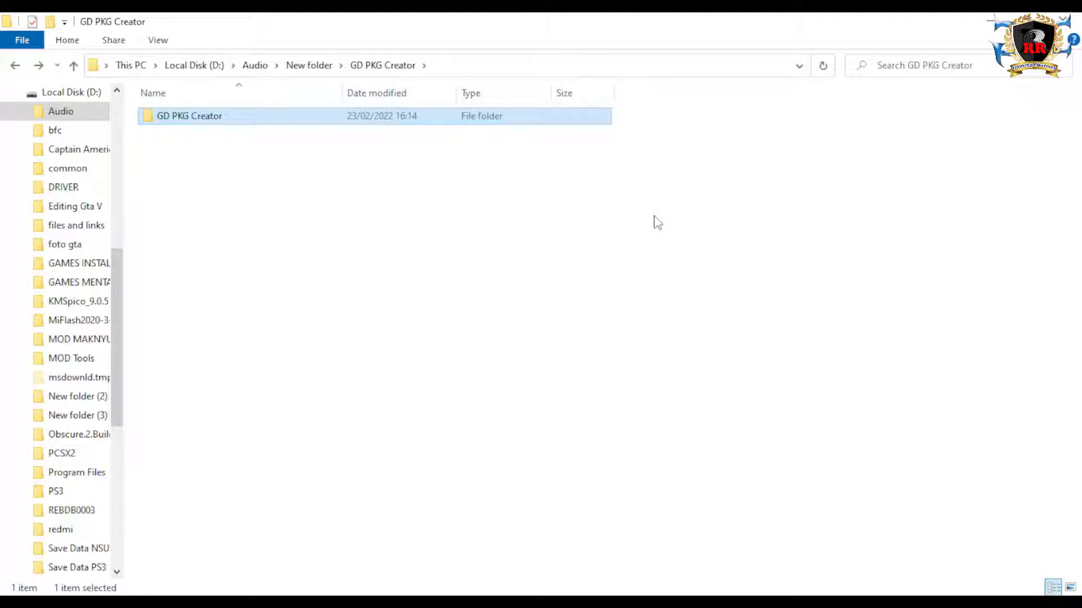
{"action": "left_click", "coordinate": [14, 67]}
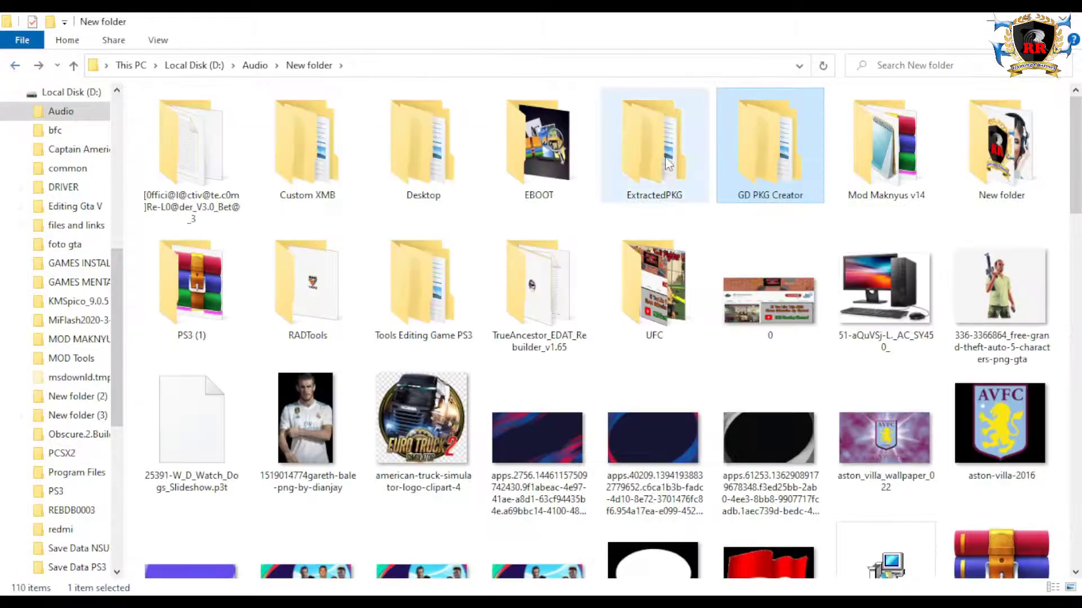
- Open the BLES01807 folder inside ExtractedPKG and examine its contents
{"action": "double_click", "coordinate": [667, 165]}
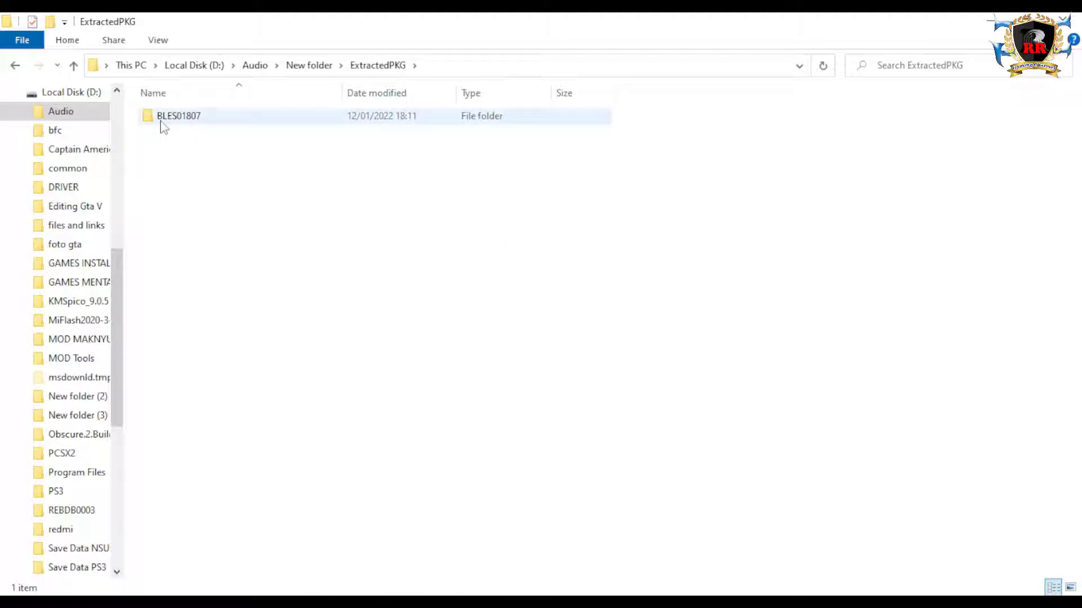
{"action": "mouse_move", "coordinate": [164, 127]}
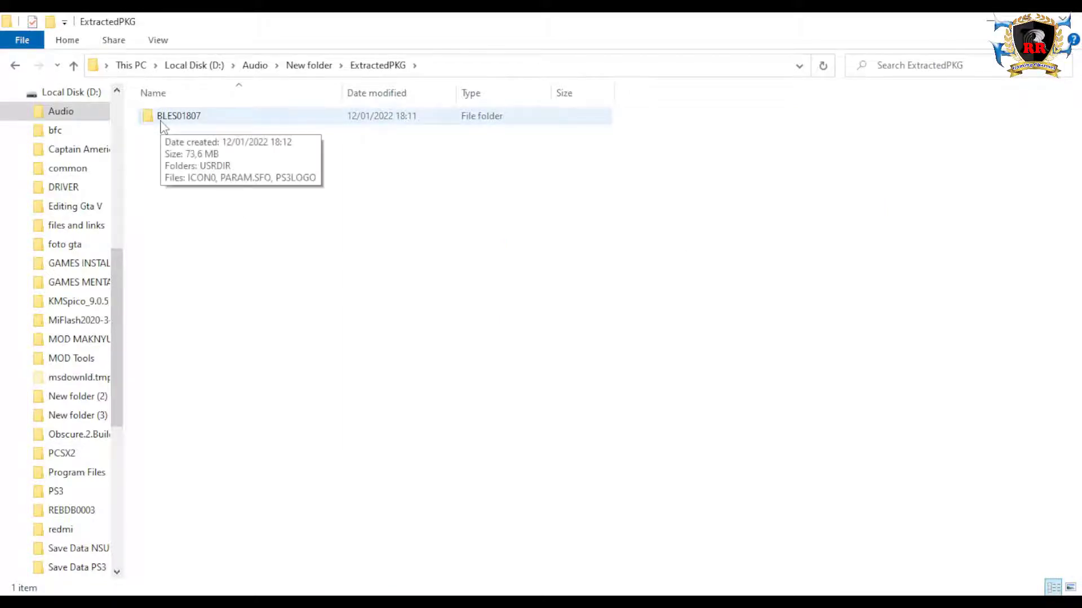
{"action": "double_click", "coordinate": [163, 123]}
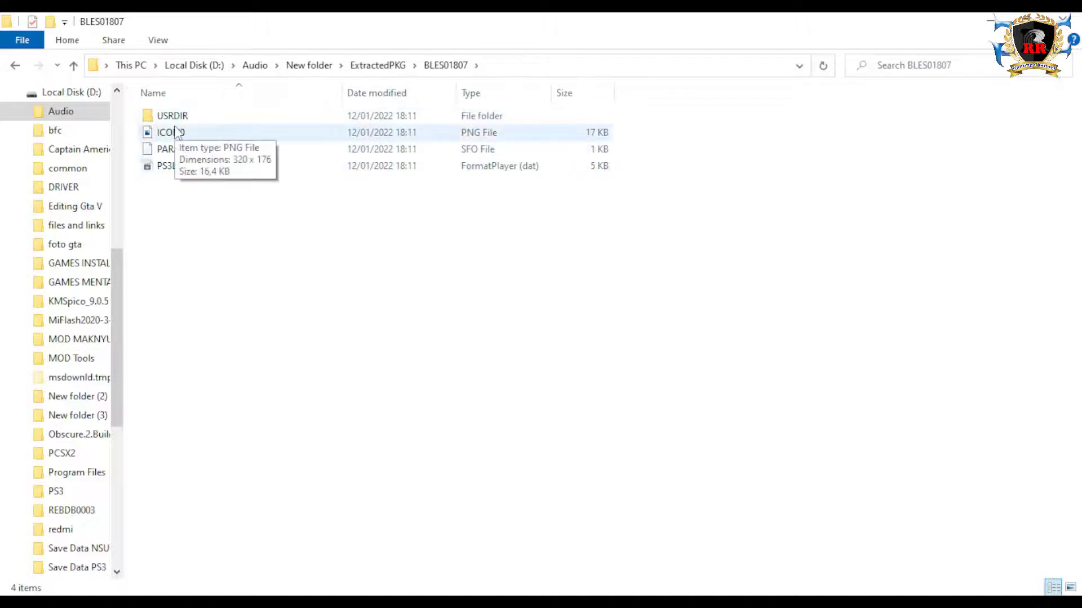
{"action": "mouse_move", "coordinate": [221, 136]}
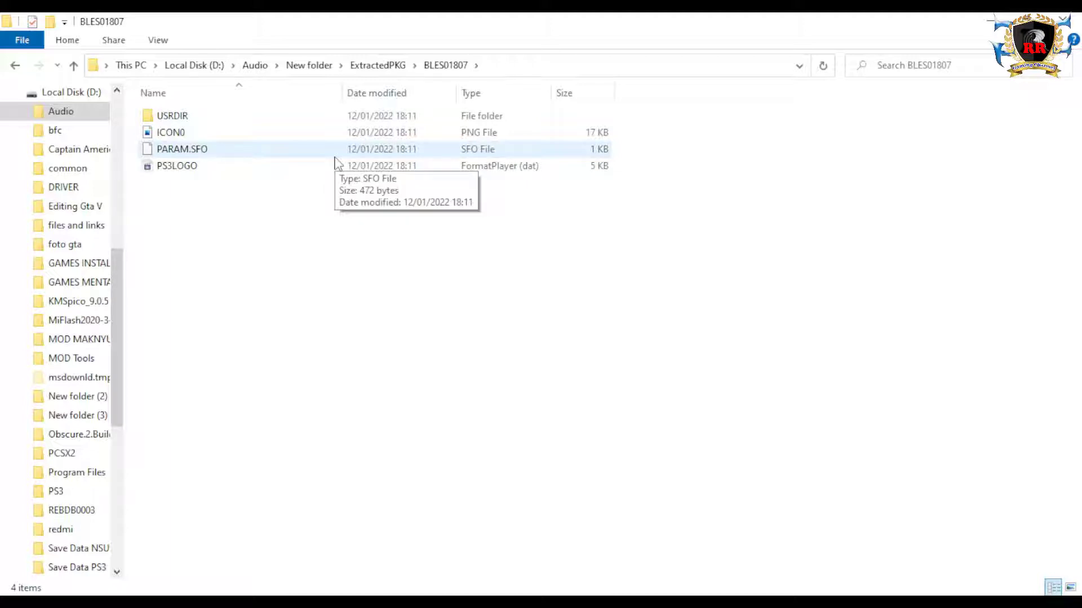
- Copy the BLES01807 folder from ExtractedPKG into the inner GD PKG Creator folder
{"action": "left_click", "coordinate": [12, 66]}
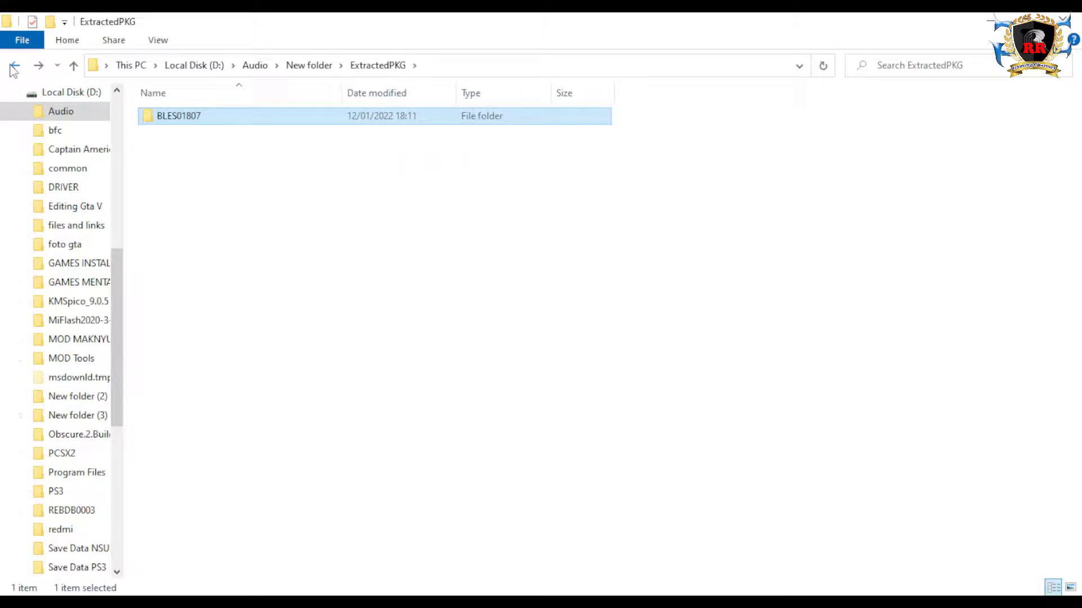
{"action": "right_click", "coordinate": [170, 120]}
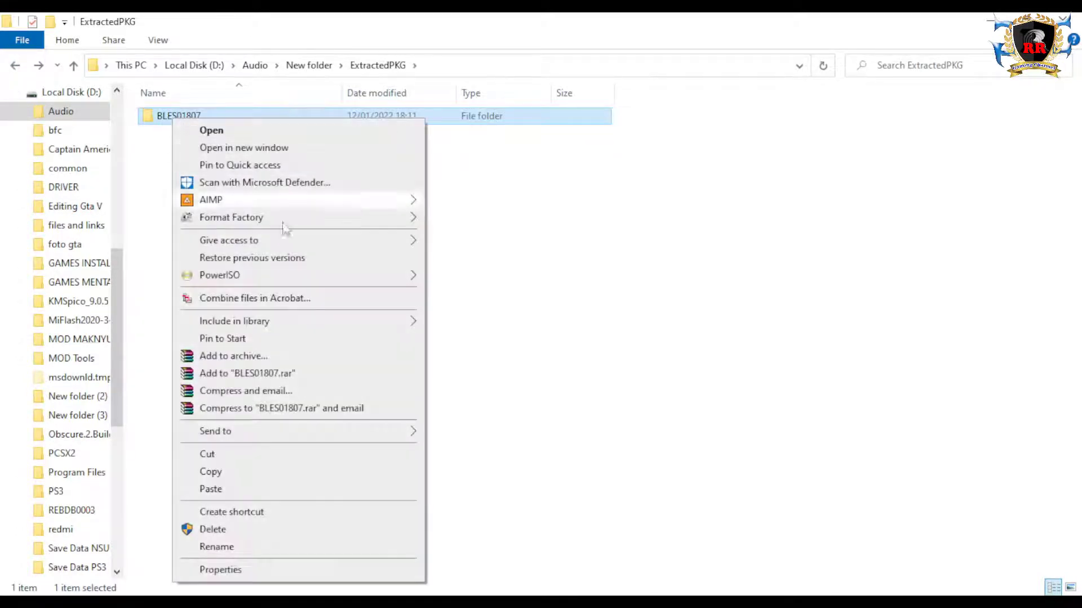
{"action": "left_click", "coordinate": [242, 473]}
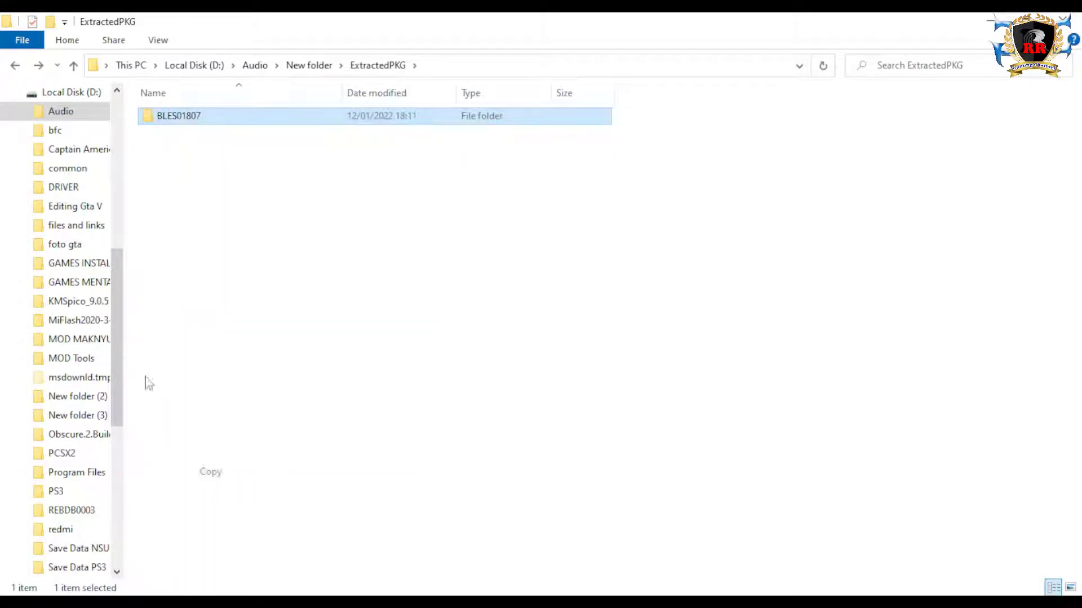
{"action": "left_click", "coordinate": [15, 67]}
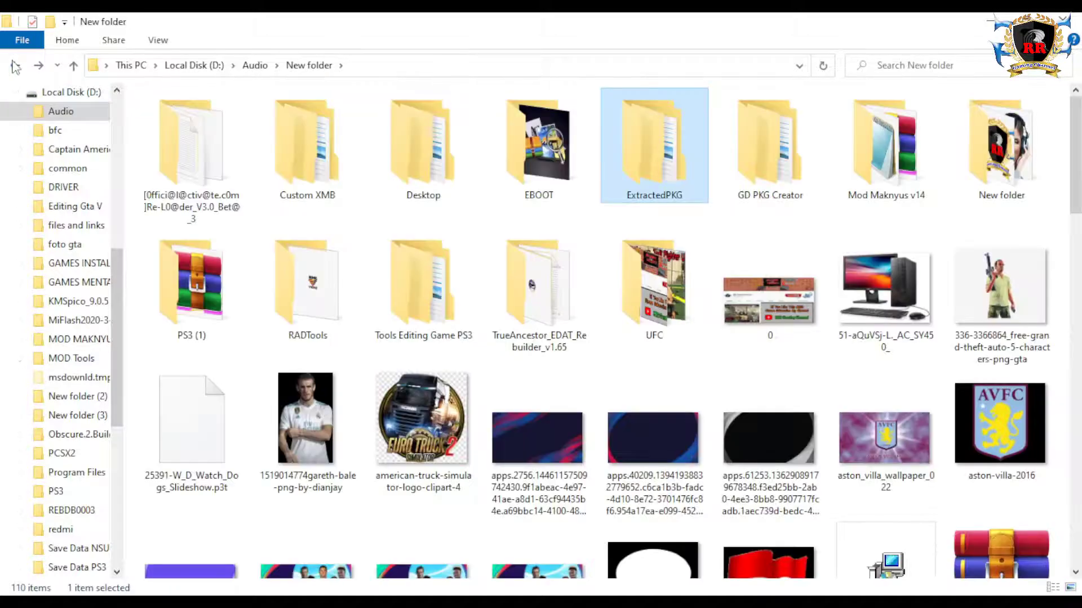
{"action": "double_click", "coordinate": [789, 179]}
{"action": "double_click", "coordinate": [212, 123]}
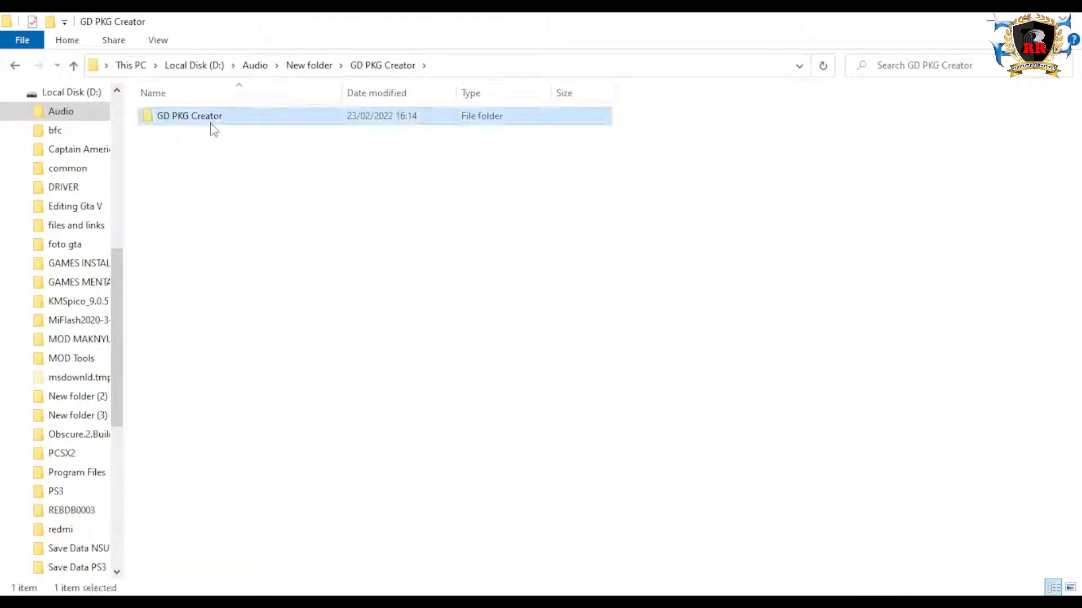
{"action": "right_click", "coordinate": [220, 192]}
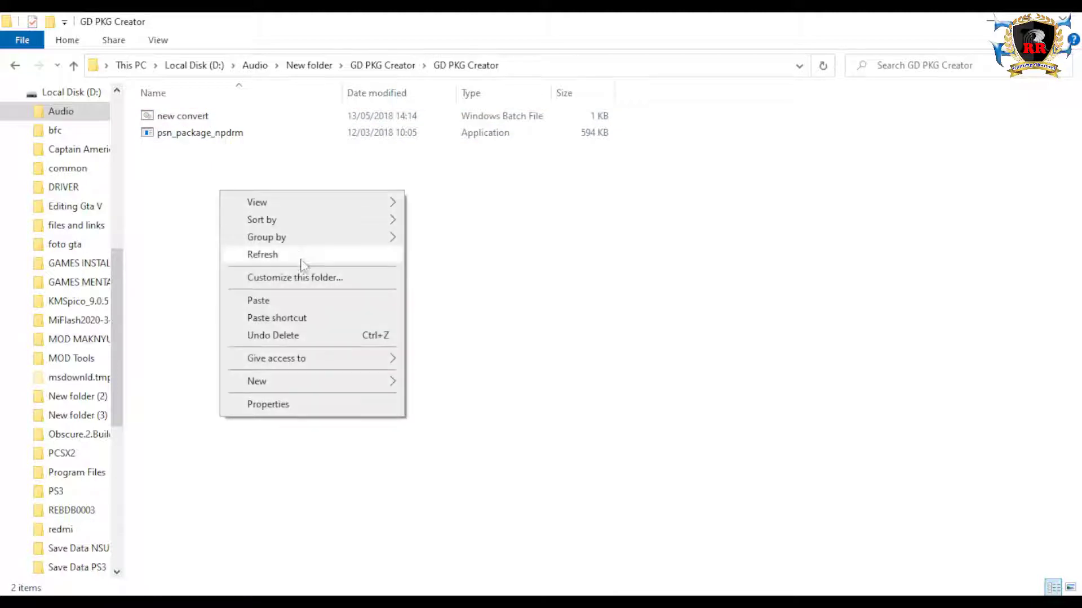
{"action": "left_click", "coordinate": [284, 302]}
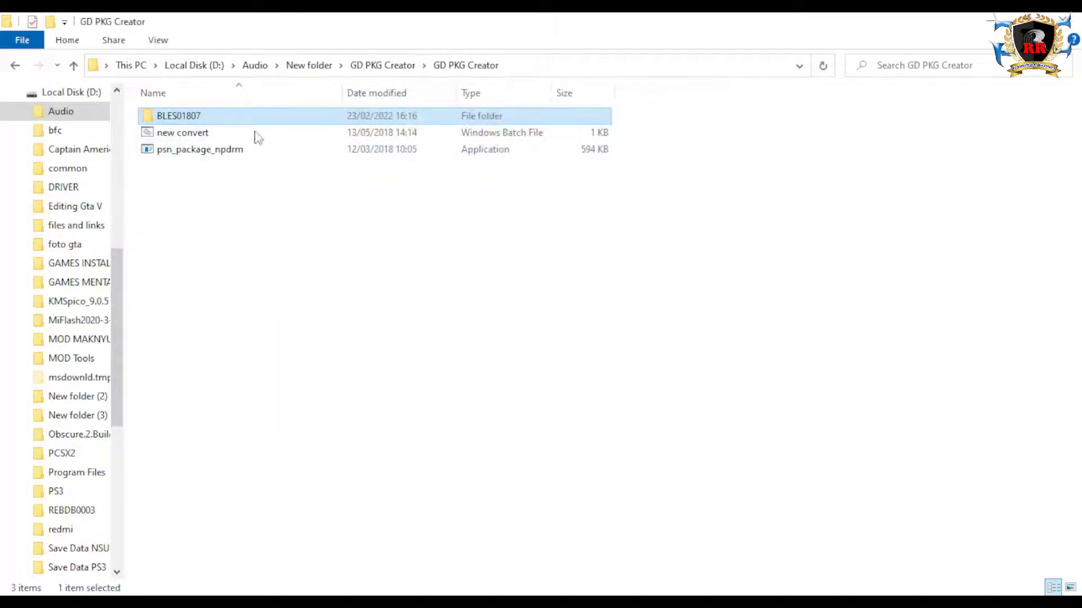
{"action": "left_click", "coordinate": [263, 180]}
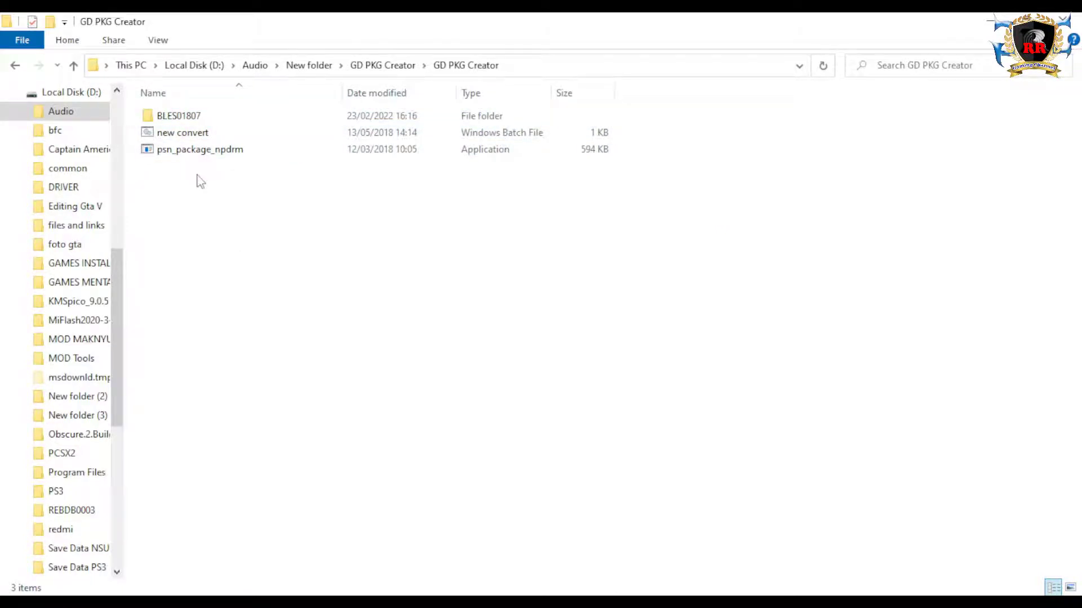
- Open the USRDIR folder of the copied BLES01807, and open Local Disk (D:) in a separate window
{"action": "double_click", "coordinate": [176, 117]}
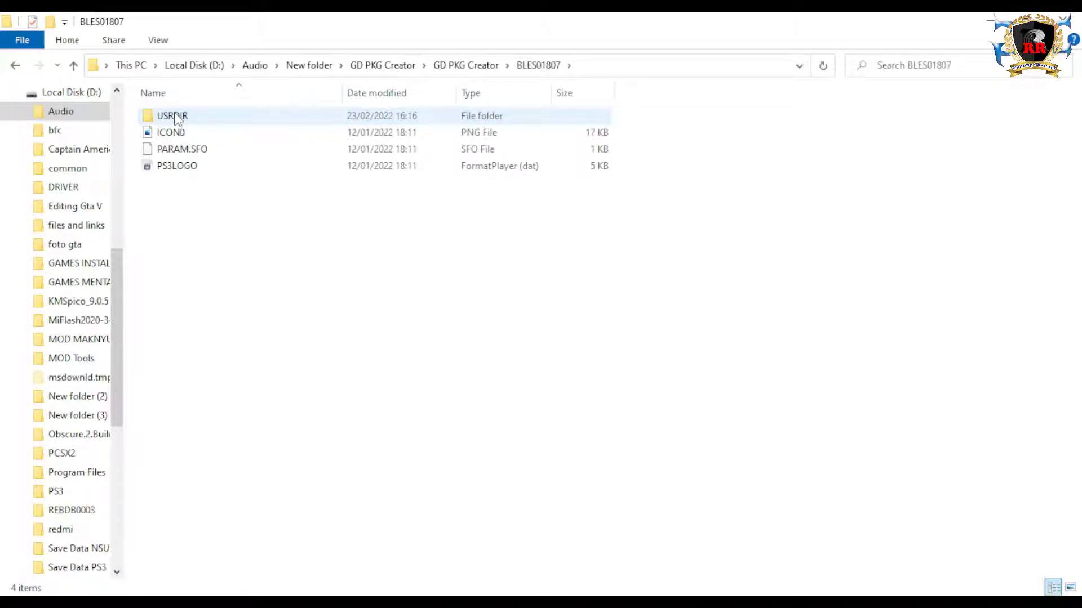
{"action": "double_click", "coordinate": [194, 124]}
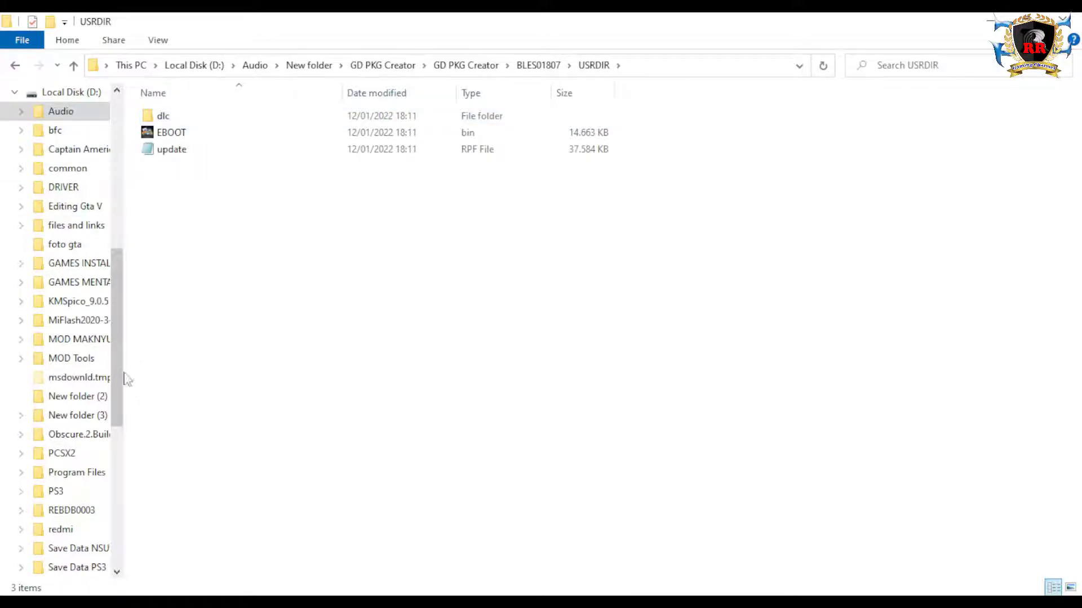
{"action": "left_click_drag", "start_coordinate": [117, 379], "coordinate": [119, 486]}
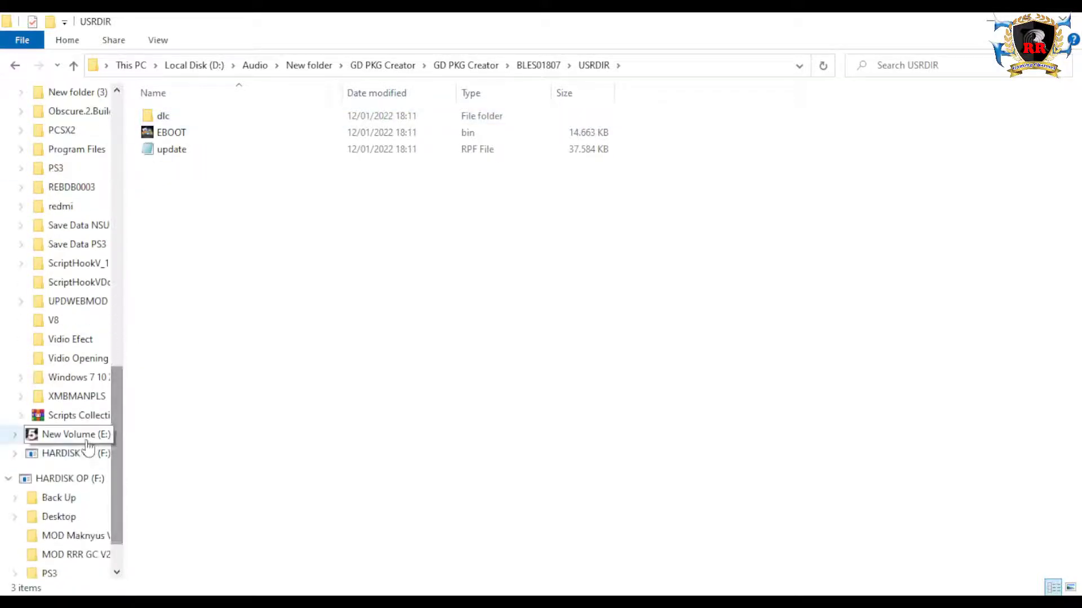
{"action": "left_click_drag", "start_coordinate": [116, 431], "coordinate": [126, 266]}
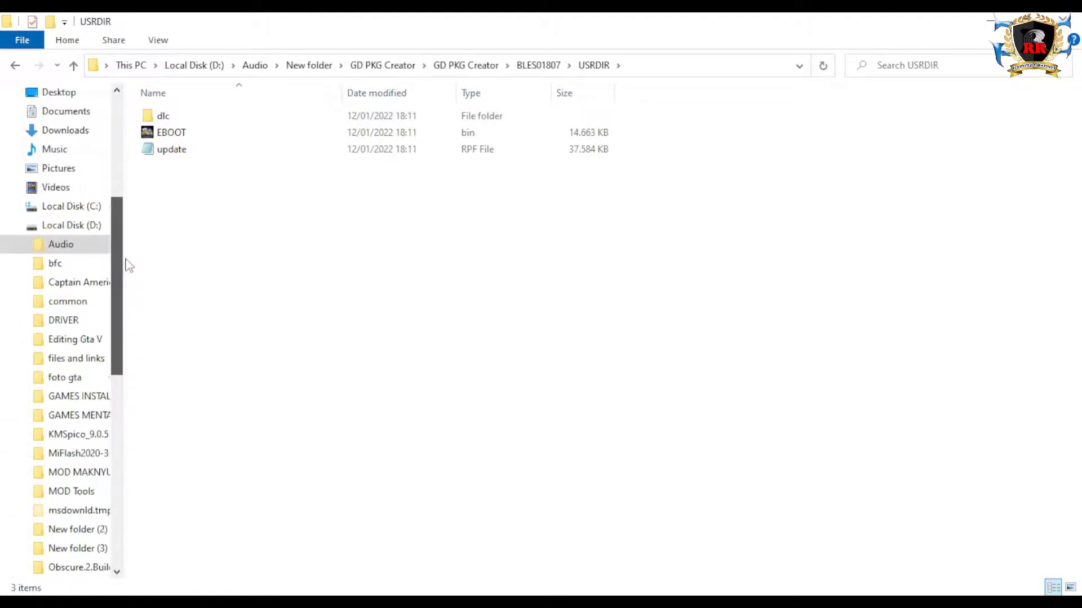
{"action": "right_click", "coordinate": [82, 228]}
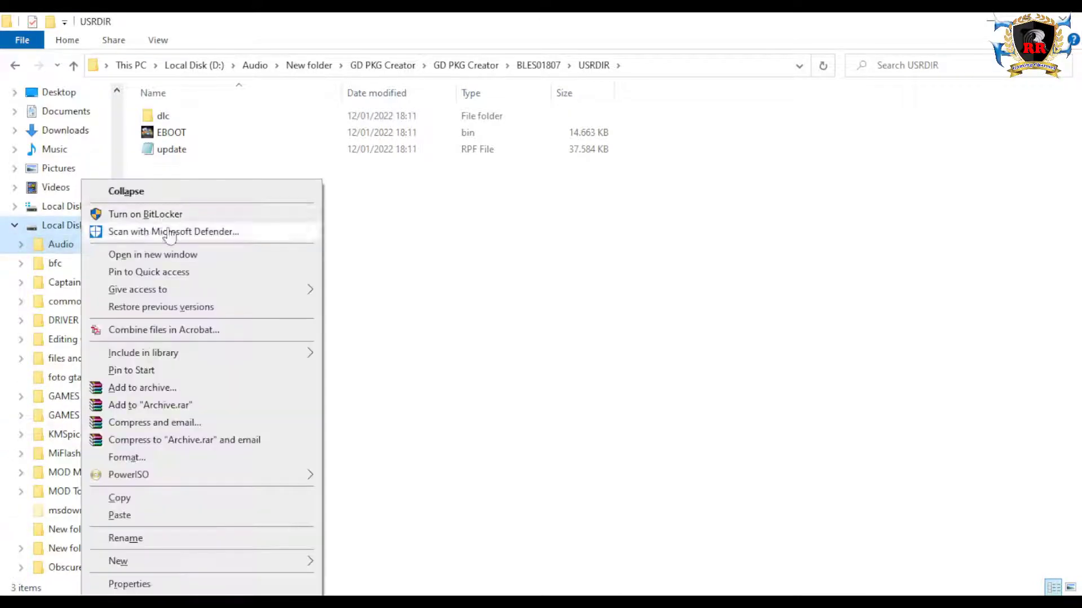
{"action": "left_click", "coordinate": [135, 256]}
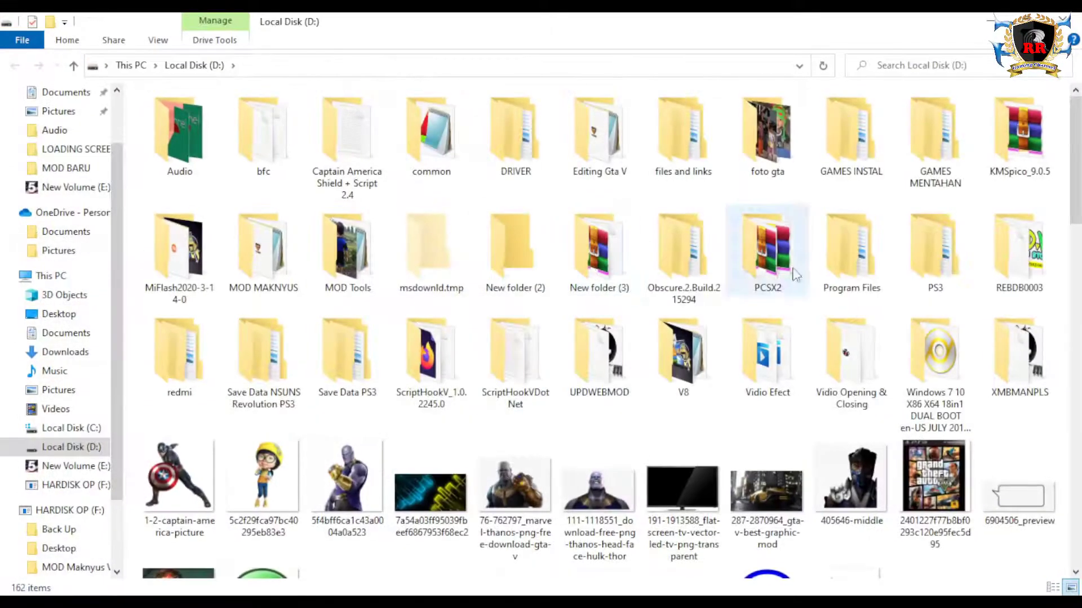
- Open the MOD RRR GC V2 folder located in Editing Gta V, Mod Loader Maker v2, MOD BARU
{"action": "left_click", "coordinate": [600, 154]}
{"action": "double_click", "coordinate": [600, 153]}
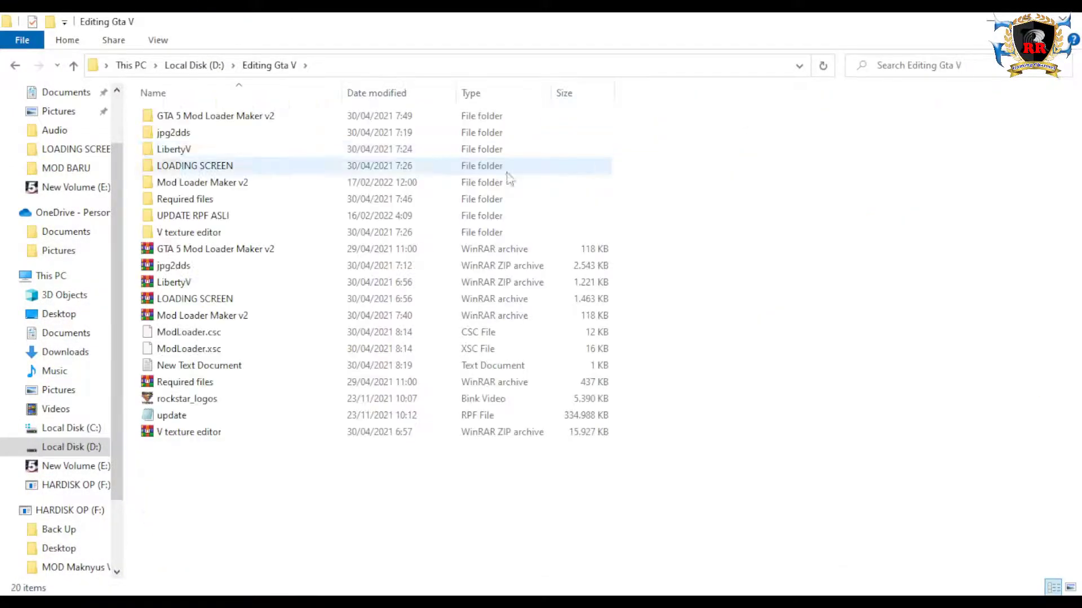
{"action": "double_click", "coordinate": [237, 188]}
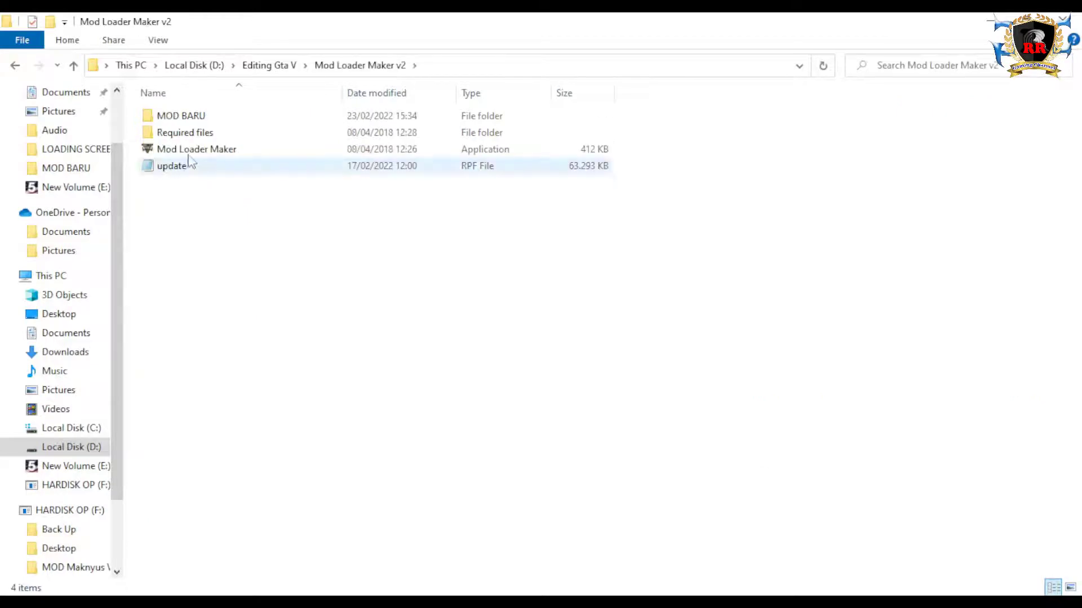
{"action": "double_click", "coordinate": [188, 119]}
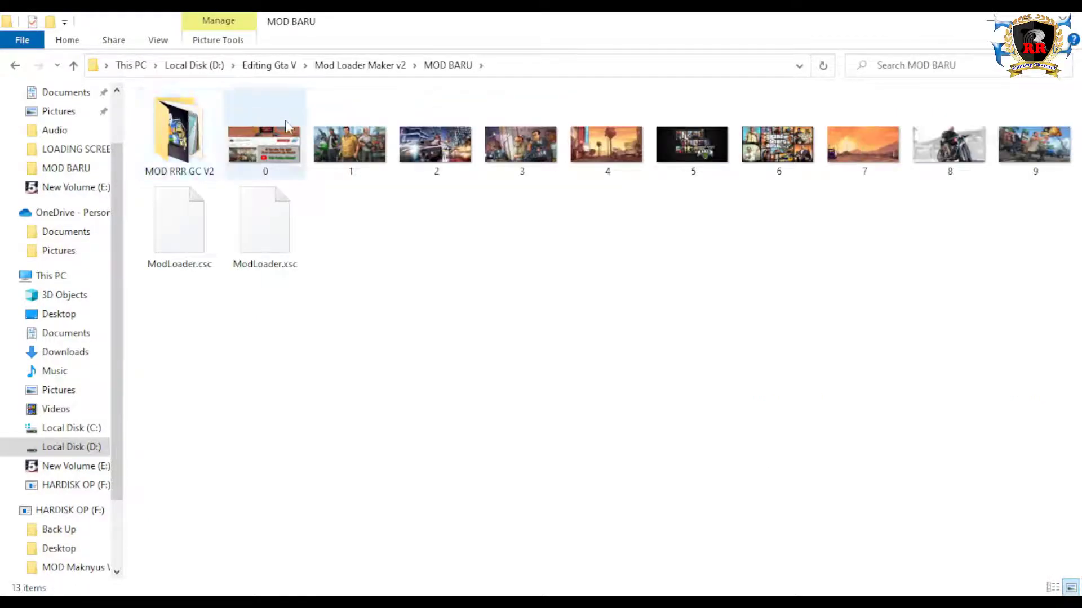
{"action": "double_click", "coordinate": [188, 125]}
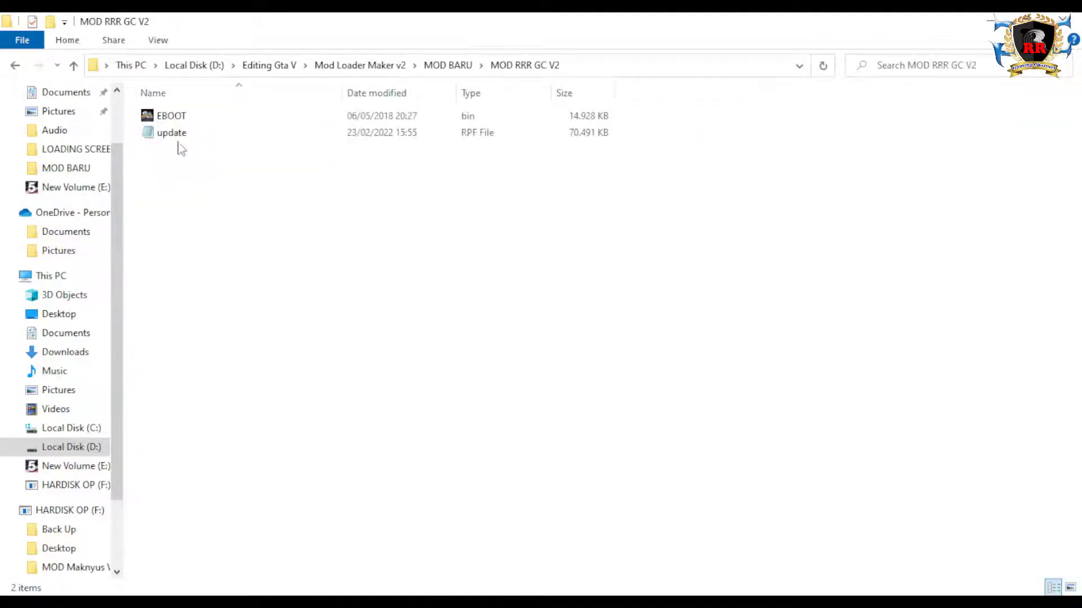
- Copy the EBOOT and update files from MOD RRR GC V2 into USRDIR, replacing the existing ones, and return to the inner GD PKG Creator folder
{"action": "left_click_drag", "start_coordinate": [819, 143], "coordinate": [441, 112]}
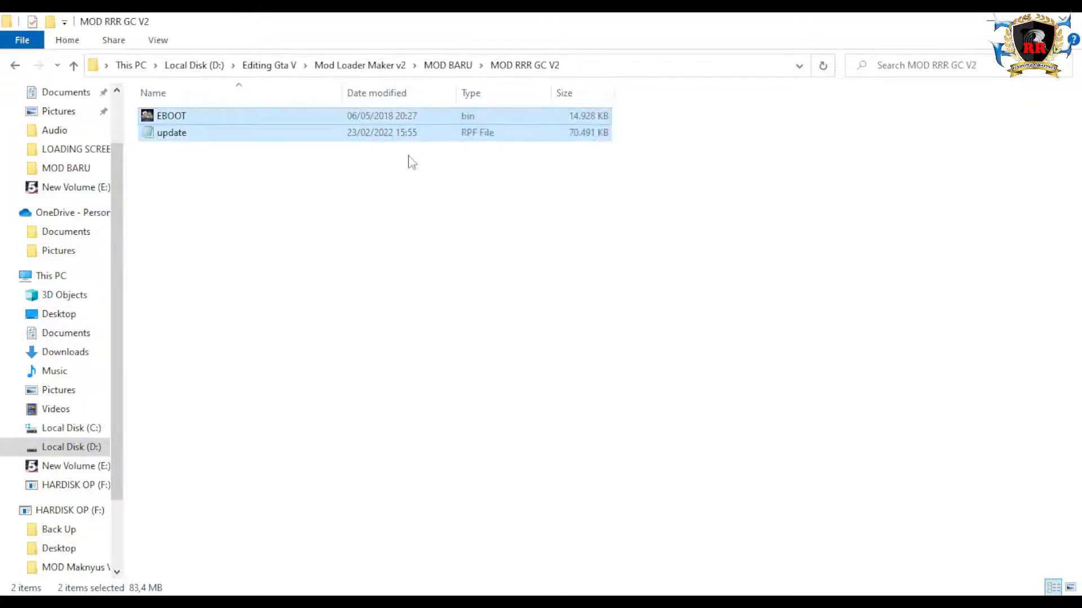
{"action": "right_click", "coordinate": [303, 138]}
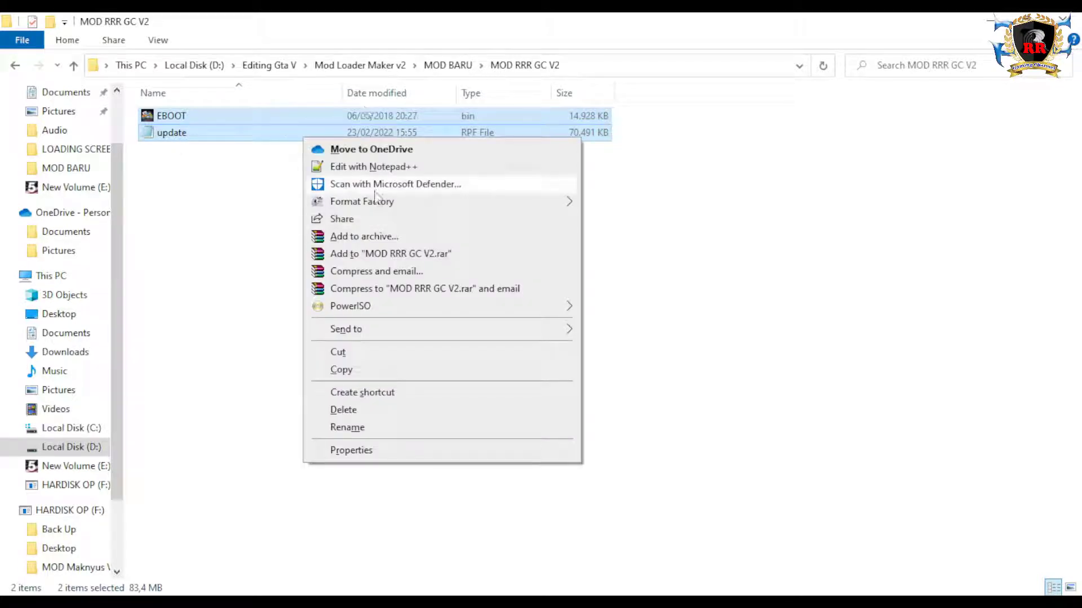
{"action": "left_click", "coordinate": [342, 370]}
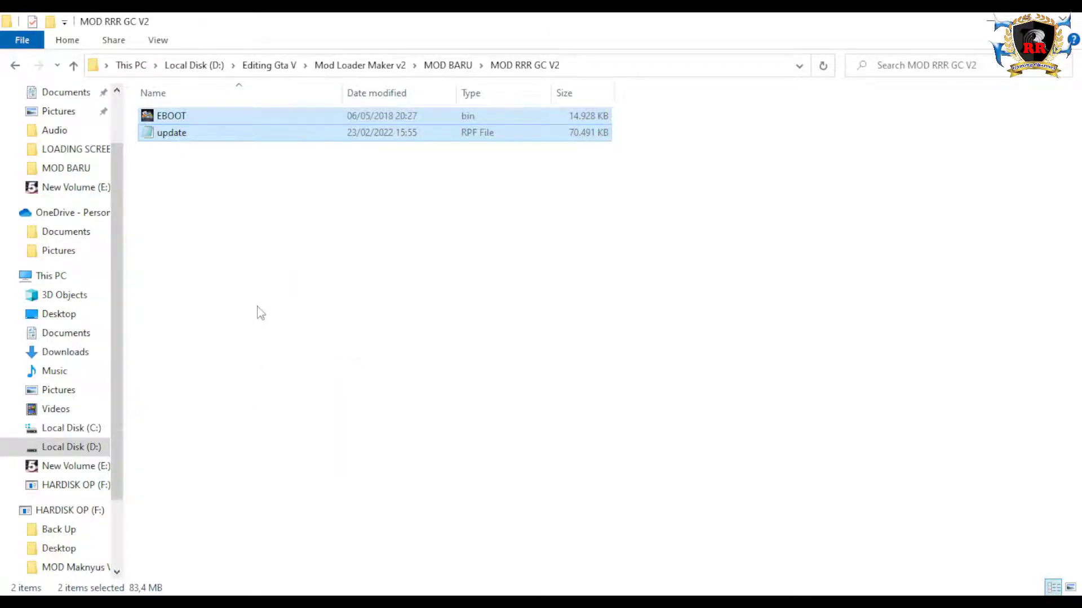
{"action": "left_click", "coordinate": [205, 602]}
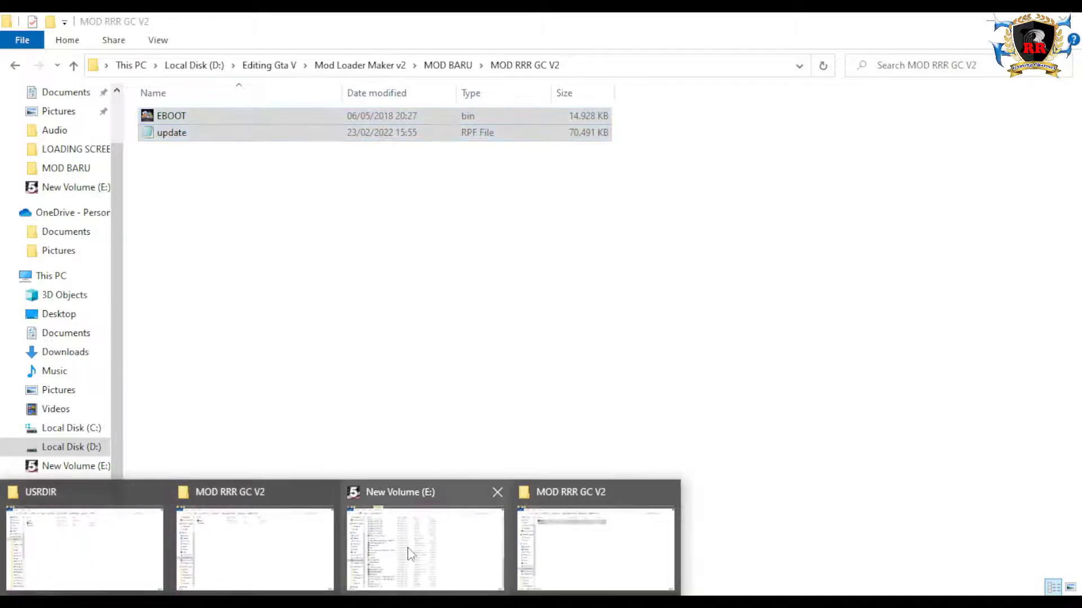
{"action": "left_click", "coordinate": [76, 547]}
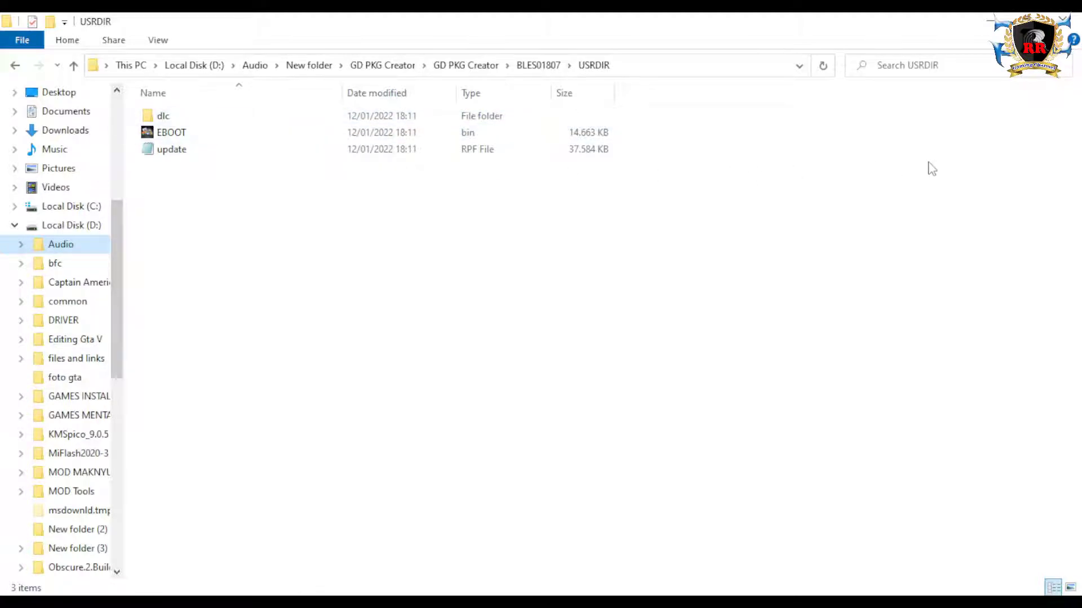
{"action": "right_click", "coordinate": [523, 219]}
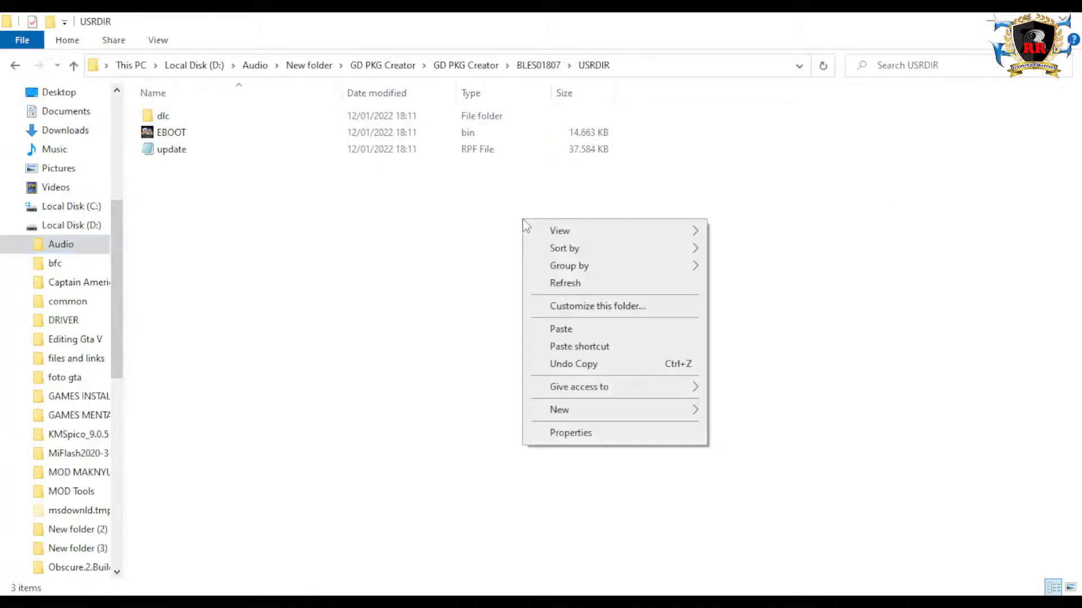
{"action": "left_click", "coordinate": [562, 329]}
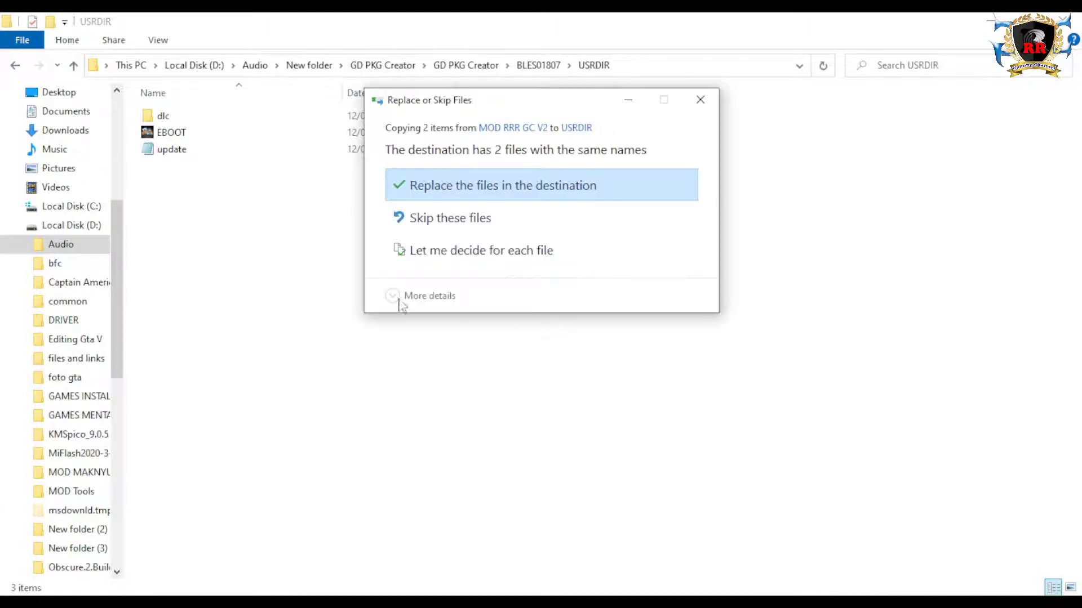
{"action": "left_click", "coordinate": [502, 186]}
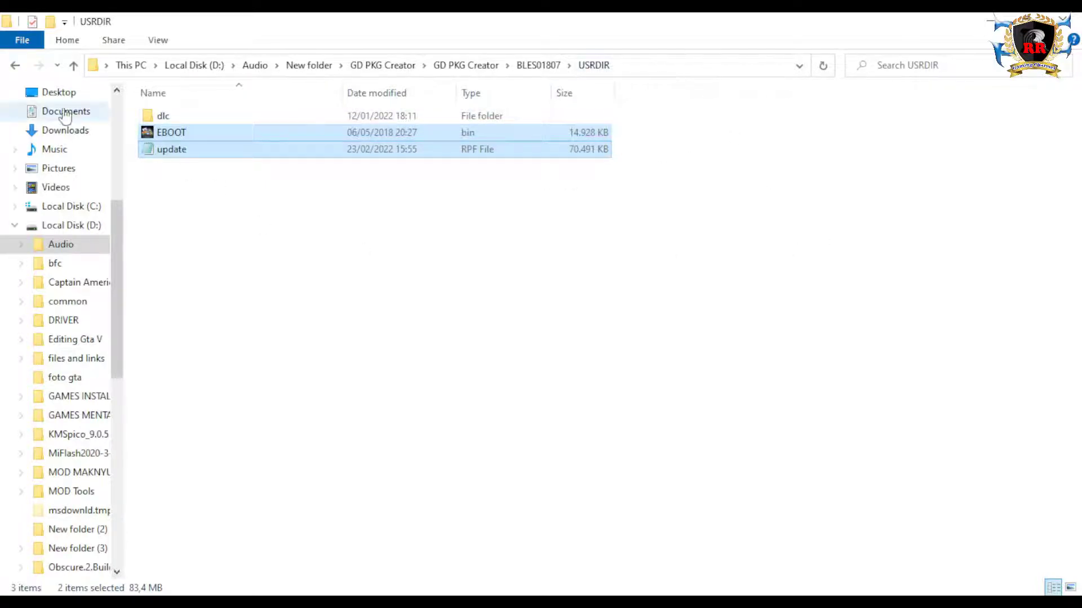
{"action": "left_click", "coordinate": [16, 66]}
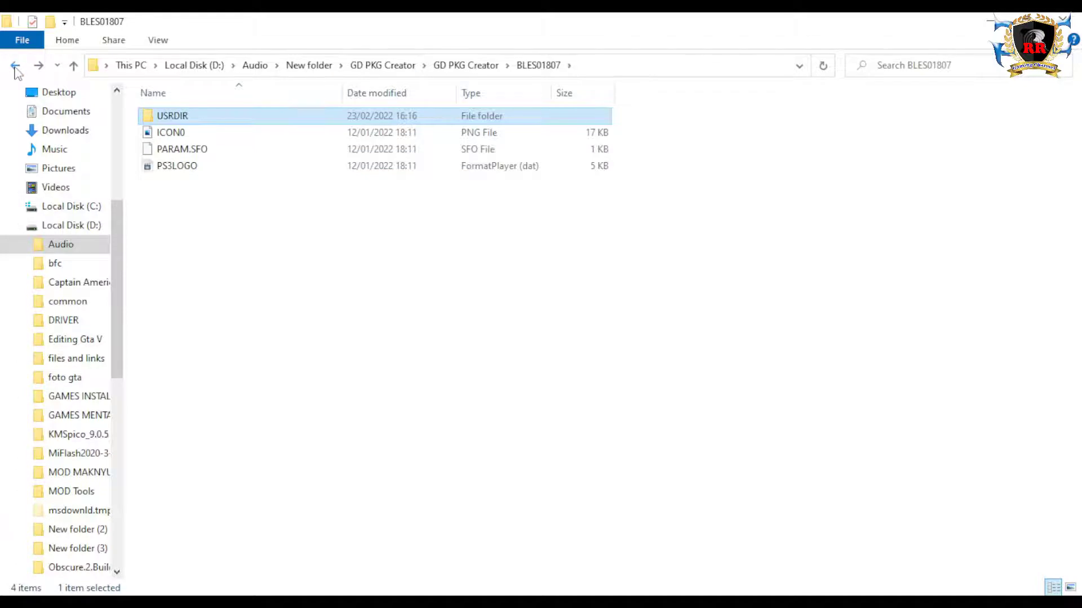
{"action": "left_click", "coordinate": [16, 66]}
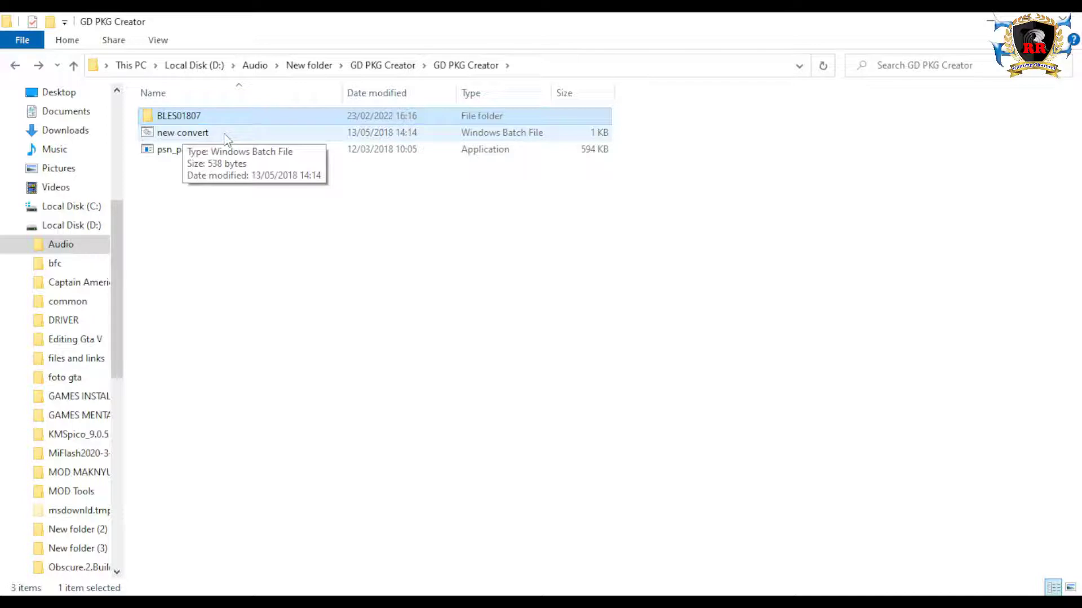
- Run the new convert batch file to build a PKG from the BLES01807 folder, and close its console when it finishes
{"action": "scroll", "coordinate": [189, 145], "scroll_direction": "down", "scroll_amount": 5}
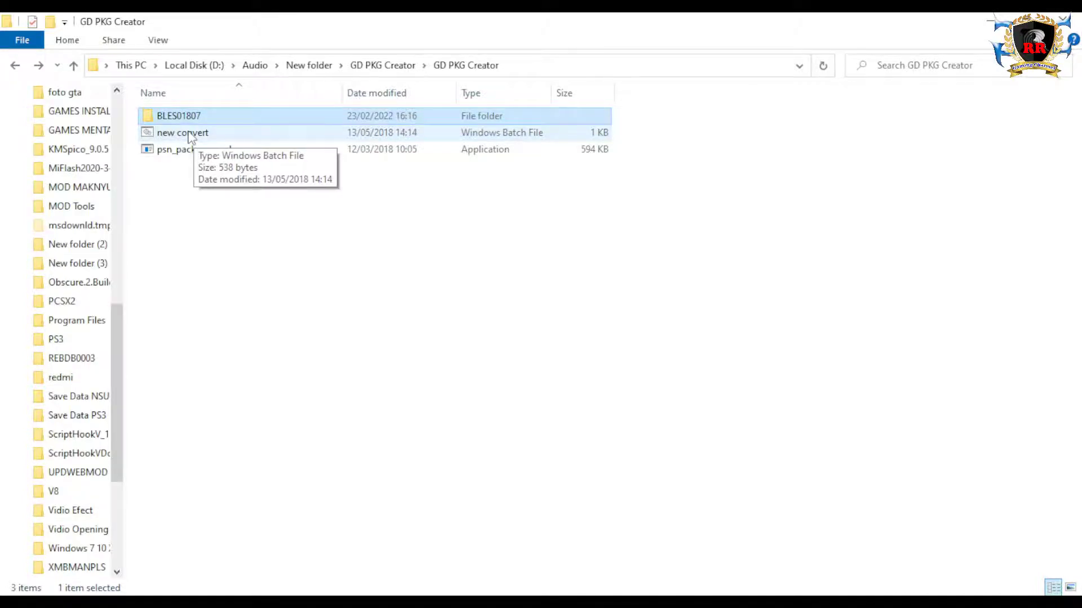
{"action": "double_click", "coordinate": [190, 134]}
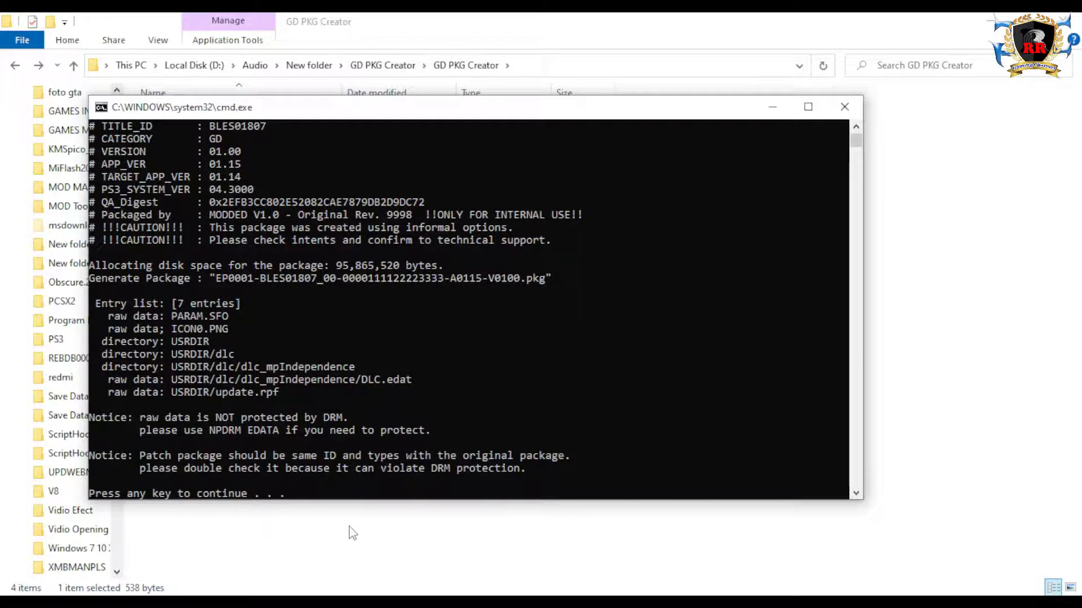
{"action": "key", "text": "Return"}
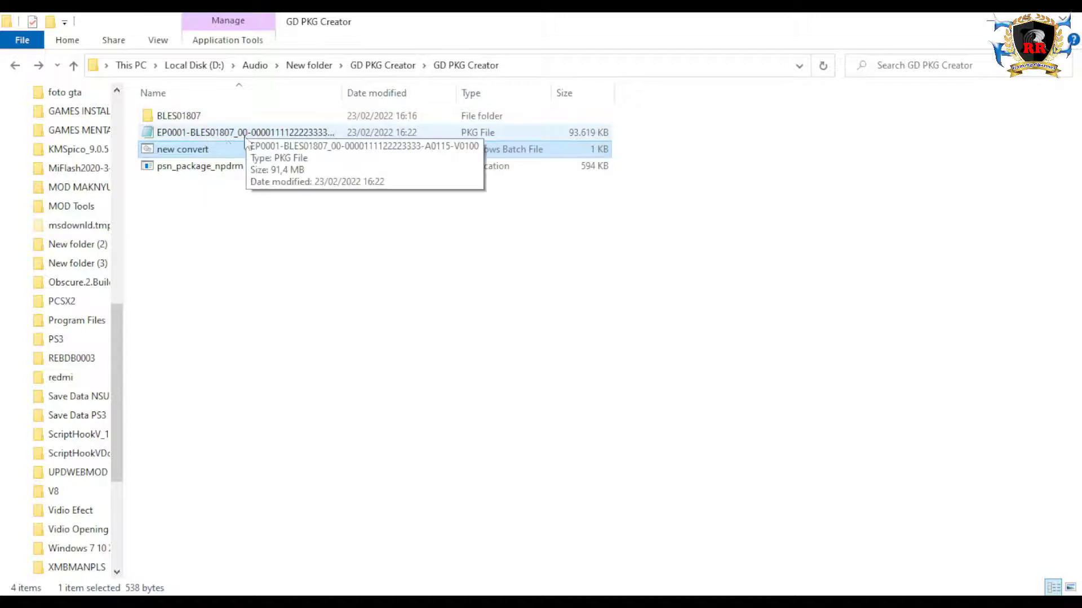
- Rename the generated PKG file as MOD Loader RRR GC V2
{"action": "left_click", "coordinate": [207, 135]}
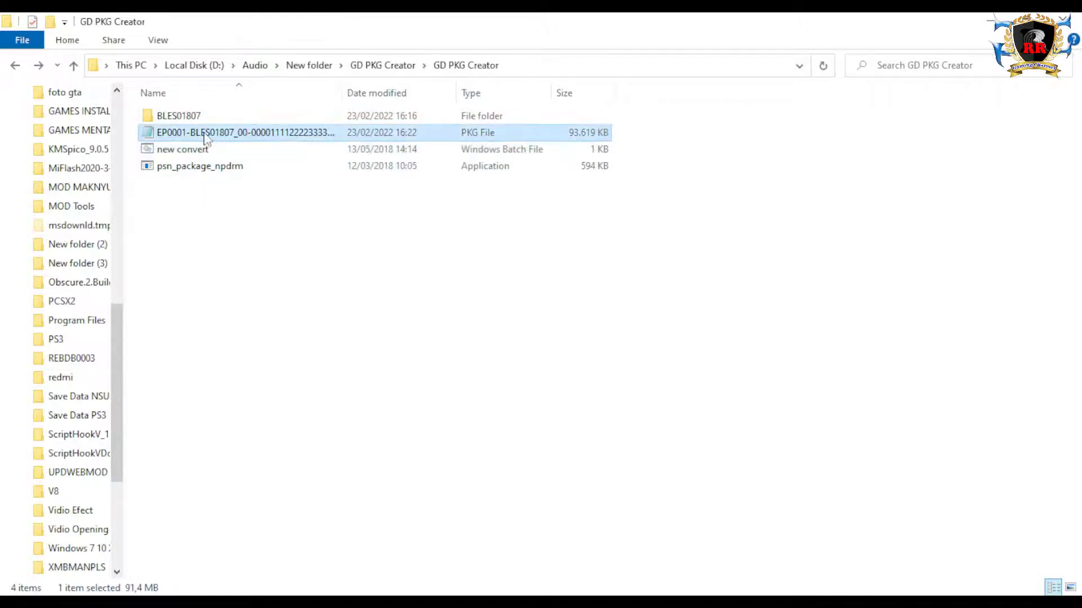
{"action": "right_click", "coordinate": [206, 138]}
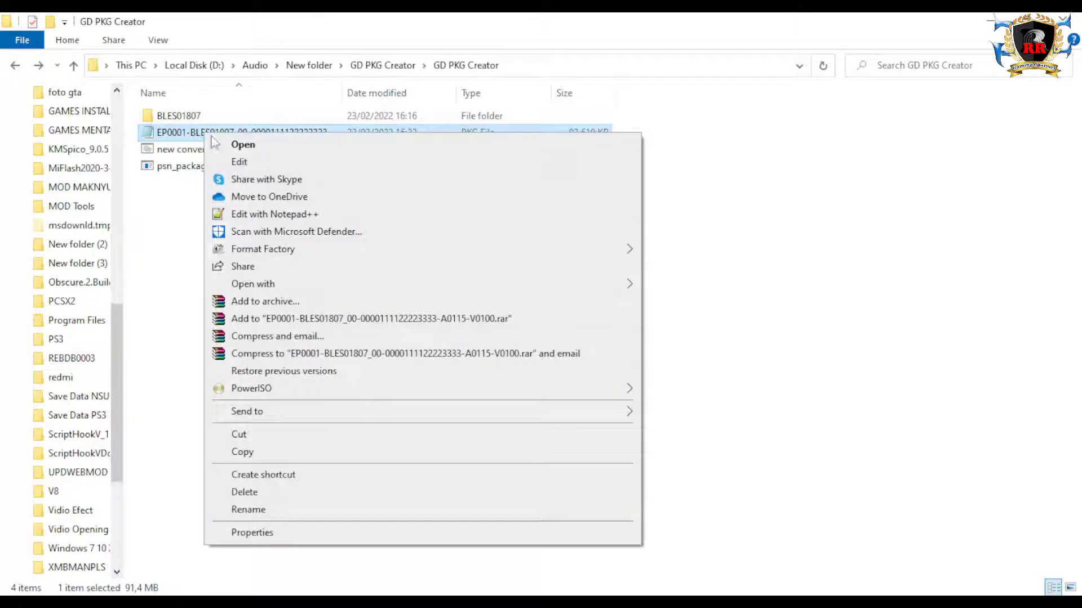
{"action": "left_click", "coordinate": [287, 511]}
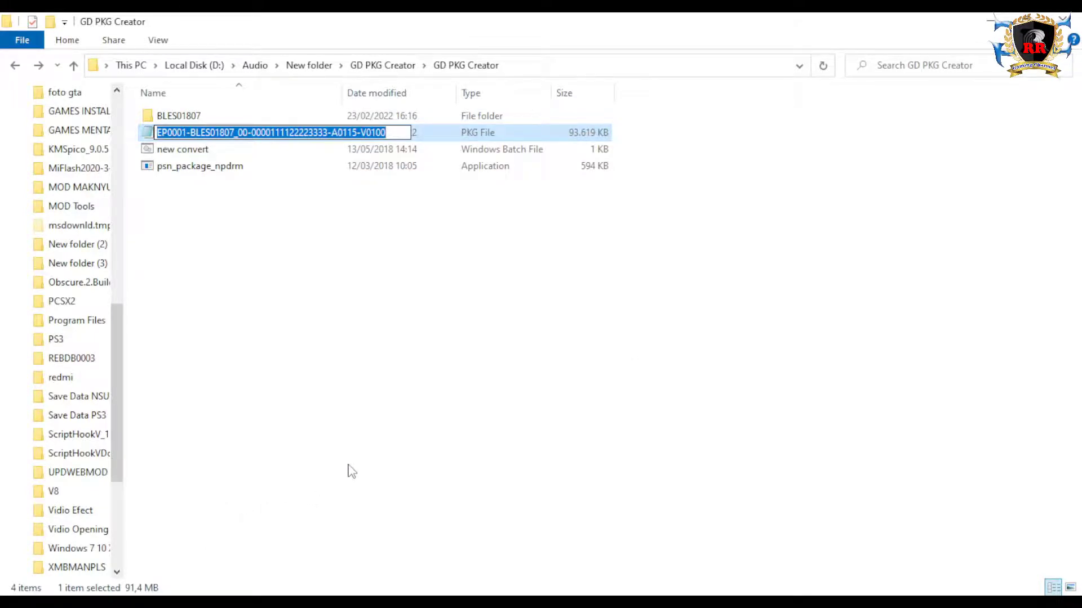
{"action": "type", "text": "MOD"}
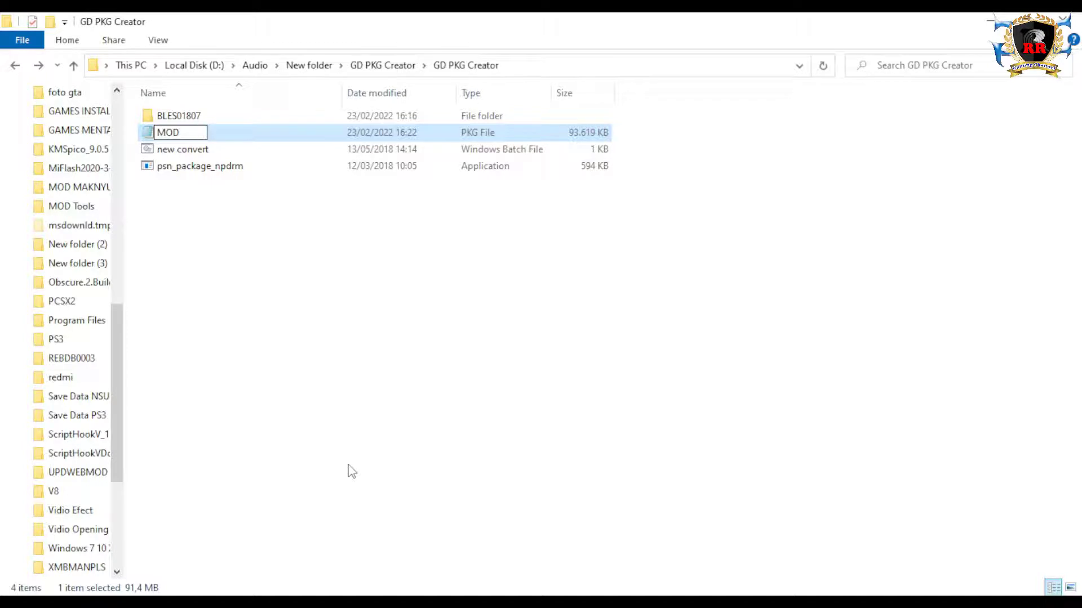
{"action": "type", "text": " Loader r"}
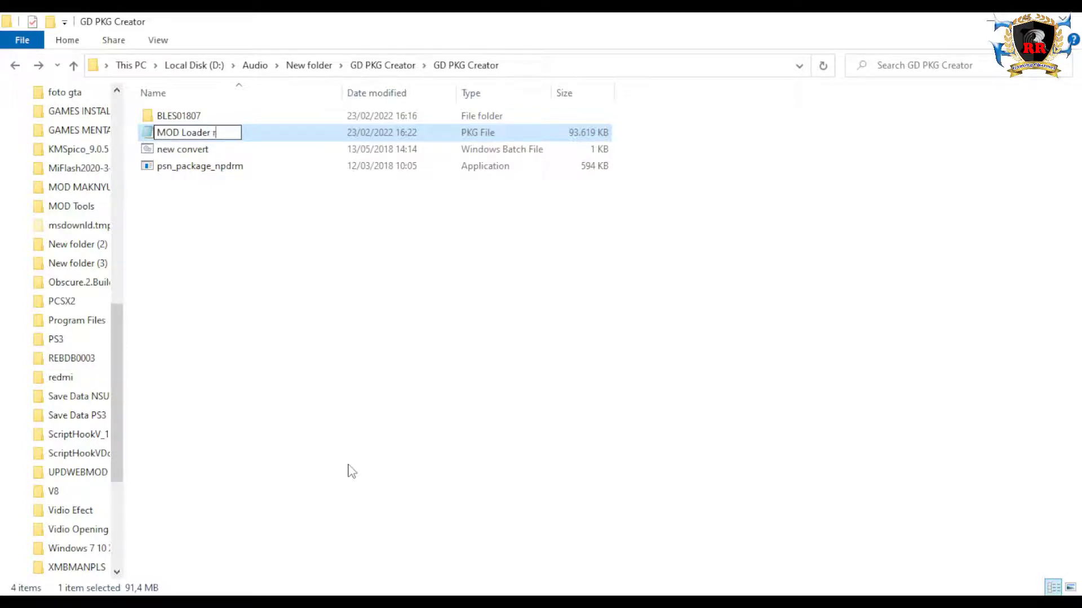
{"action": "type", "text": "RRR GC V2"}
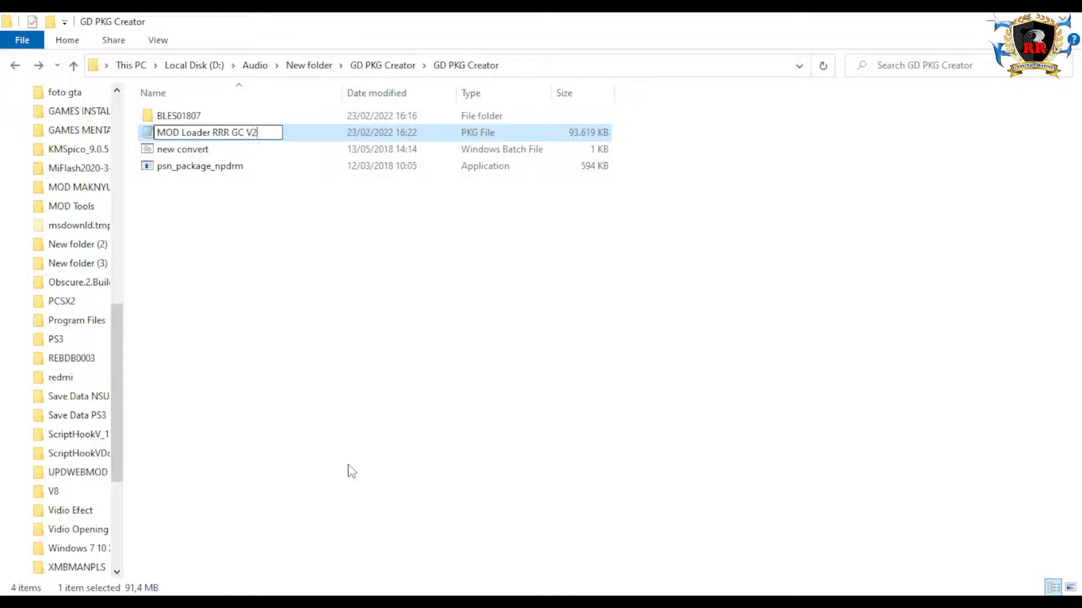
{"action": "key", "text": "Return"}
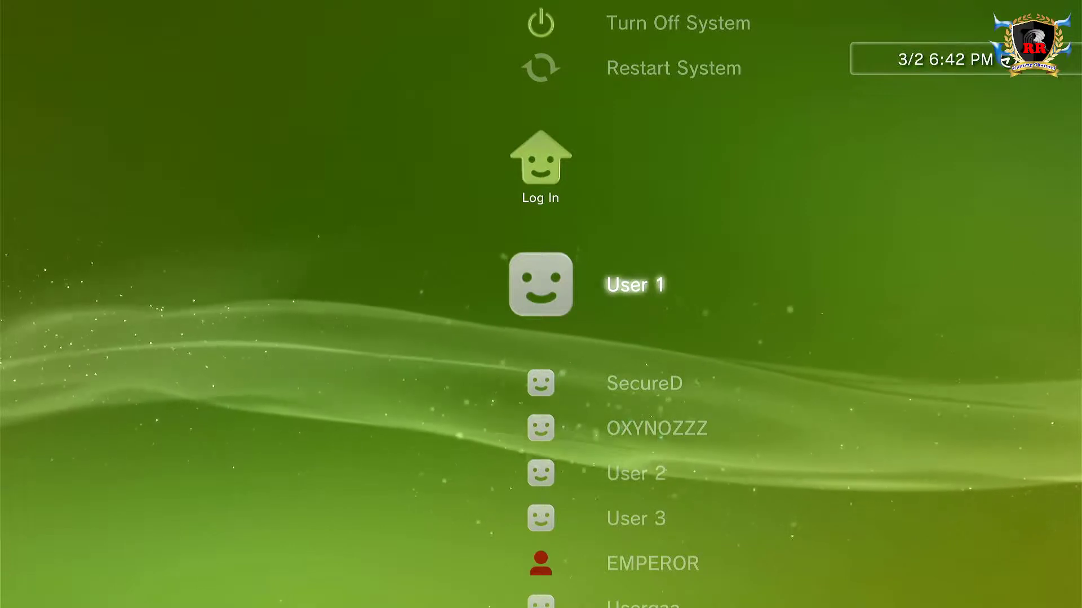
- Log in to the PS3 as User 1 and install MOD Loader RRR GC V2.pkg through Install Package Files
{"action": "key", "text": "Return"}
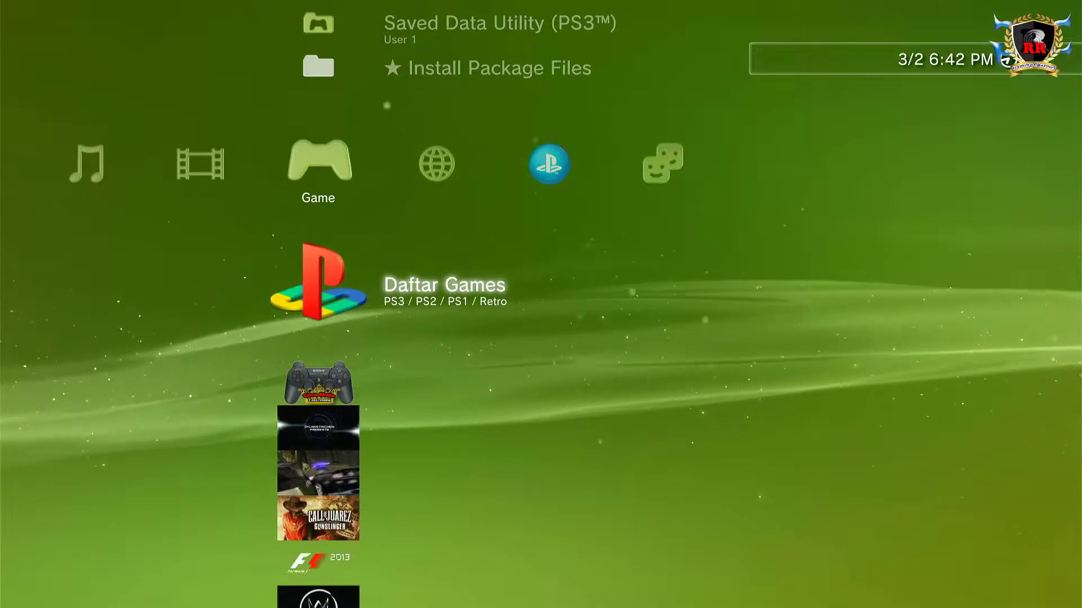
{"action": "key", "text": "Left"}
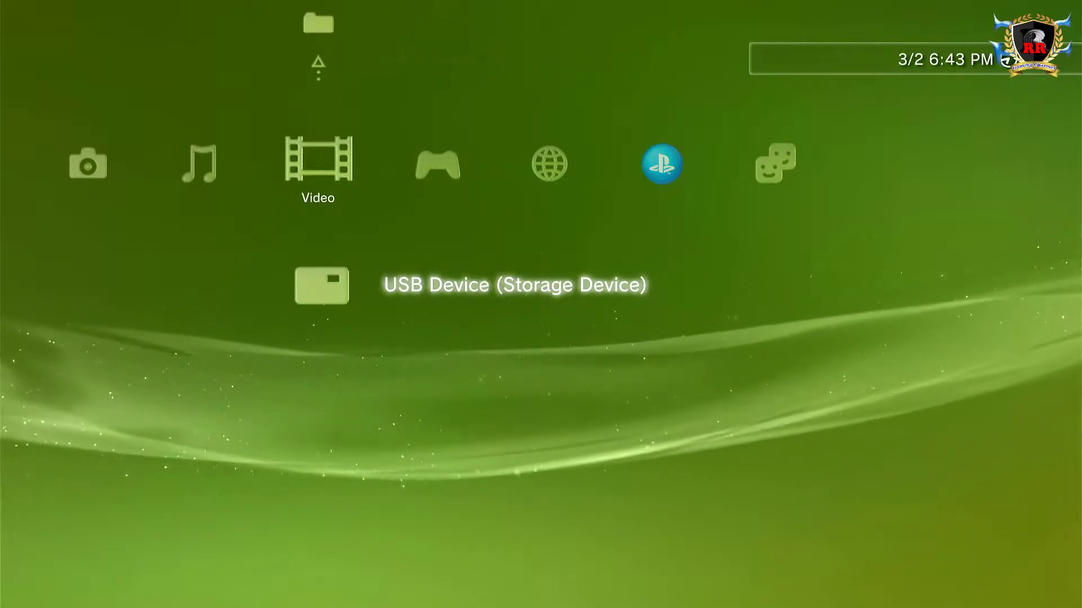
{"action": "key", "text": "Right"}
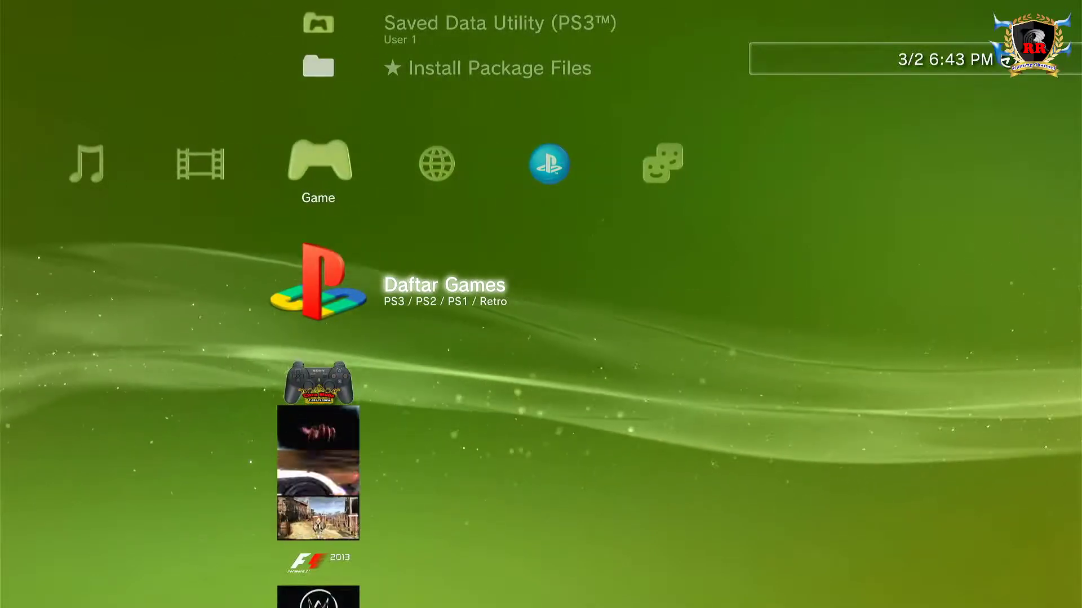
{"action": "key", "text": "Up"}
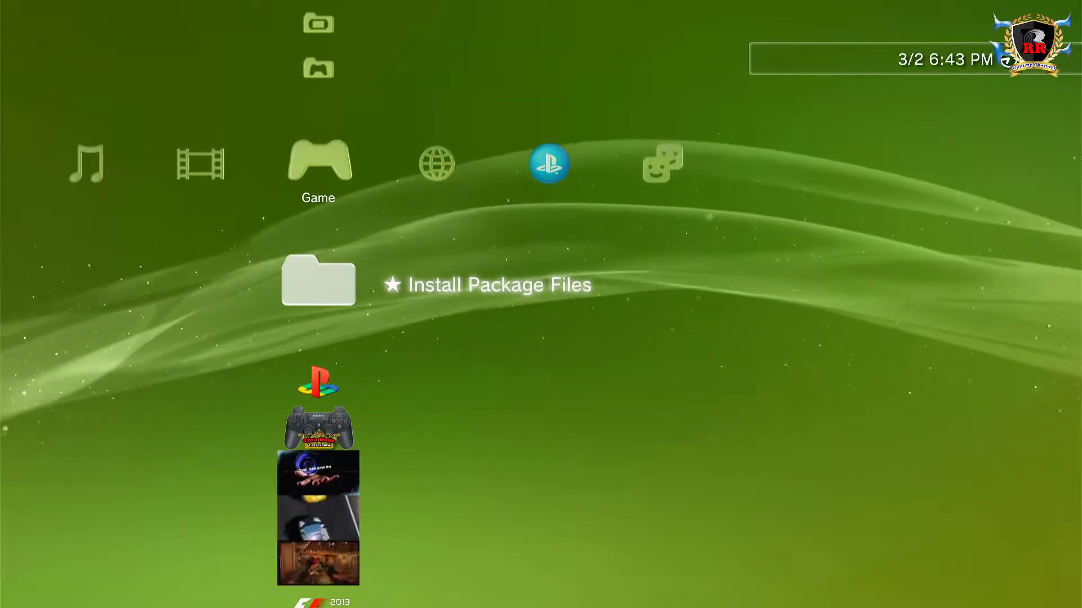
{"action": "key", "text": "Return"}
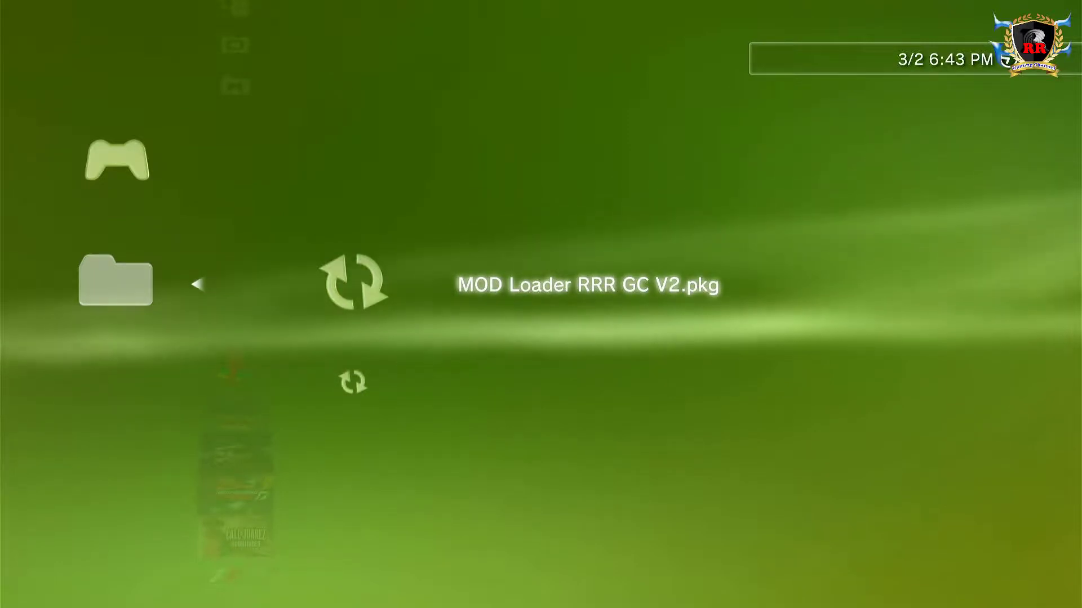
{"action": "key", "text": "Return"}
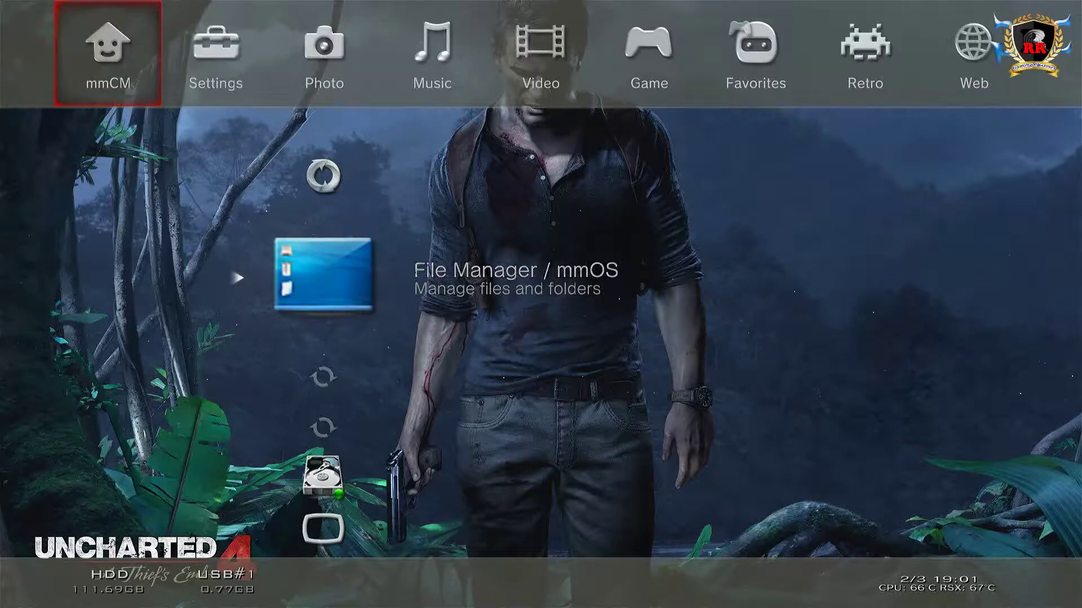
- Go to the Game category in mmCM
{"action": "key", "text": "Right"}
{"action": "key", "text": "Right"}
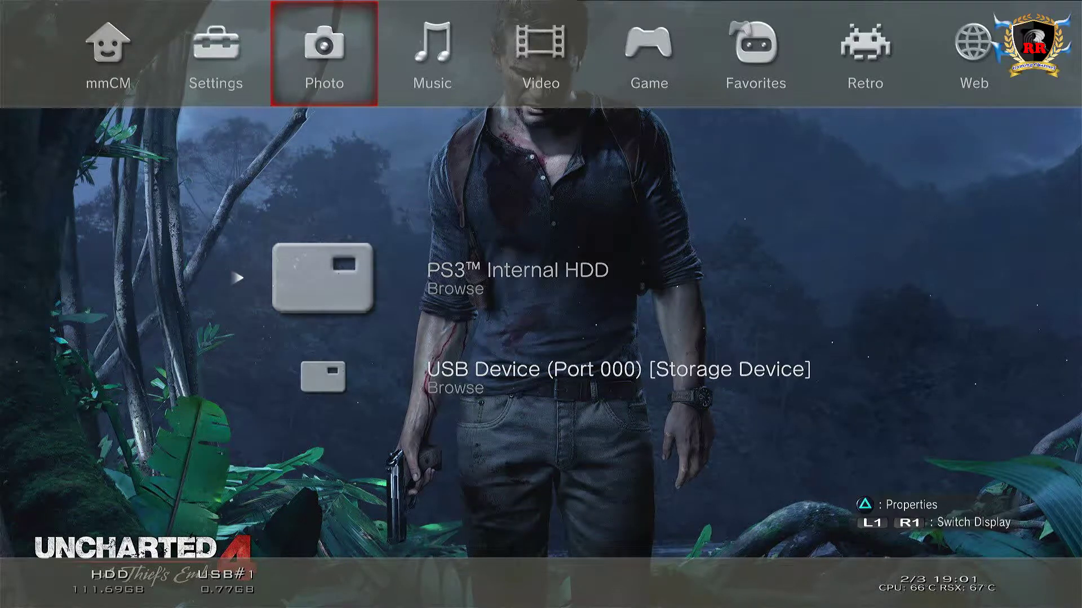
{"action": "key", "text": "Right"}
{"action": "key", "text": "Right"}
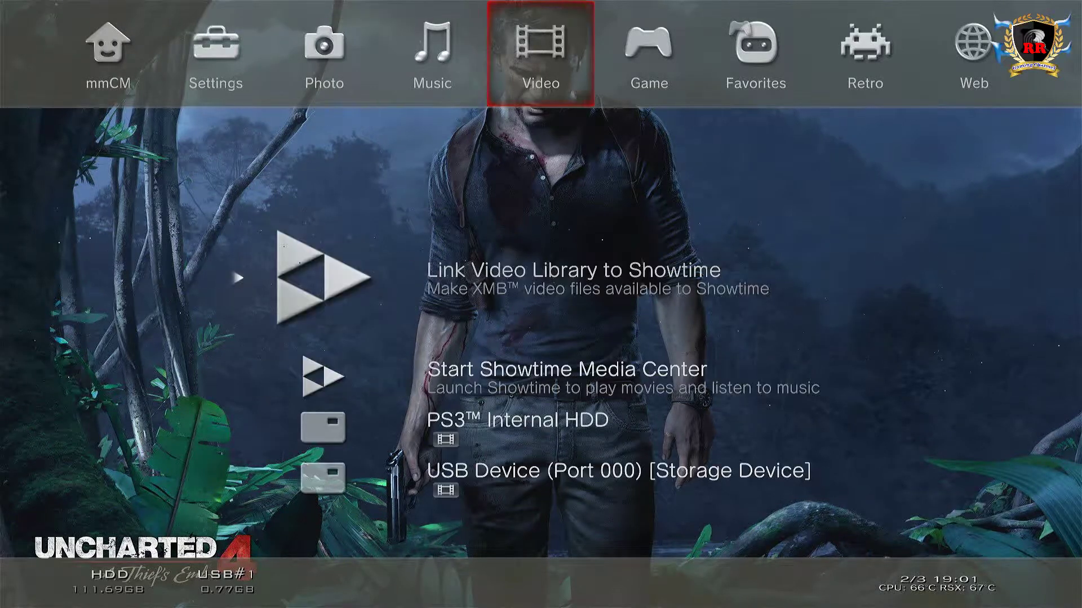
{"action": "key", "text": "Right"}
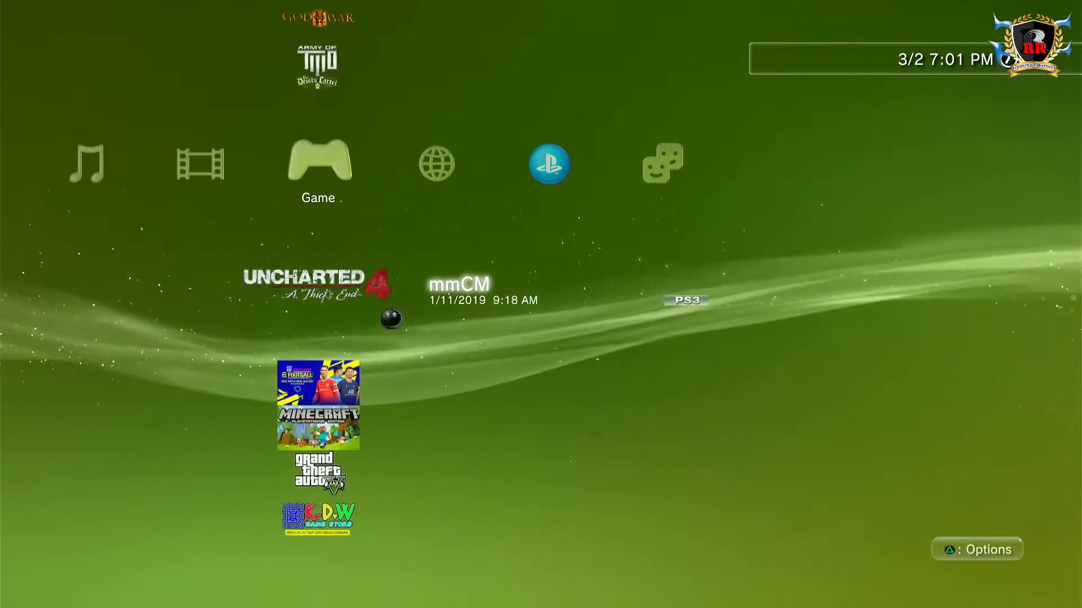
- Launch Grand Theft Auto V from the Game category of the PS3 home menu
{"action": "key", "text": "Up"}
{"action": "key", "text": "Up"}
{"action": "key", "text": "Up"}
{"action": "key", "text": "Up"}
{"action": "key", "text": "Up"}
{"action": "key", "text": "Up"}
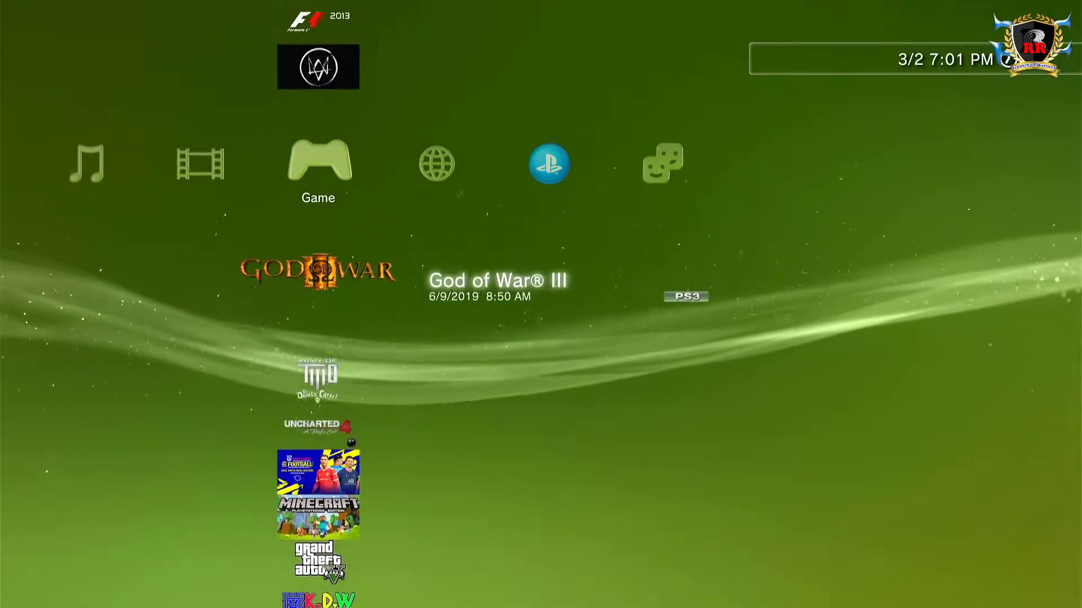
{"action": "key", "text": "Up"}
{"action": "key", "text": "Up"}
{"action": "key", "text": "Up"}
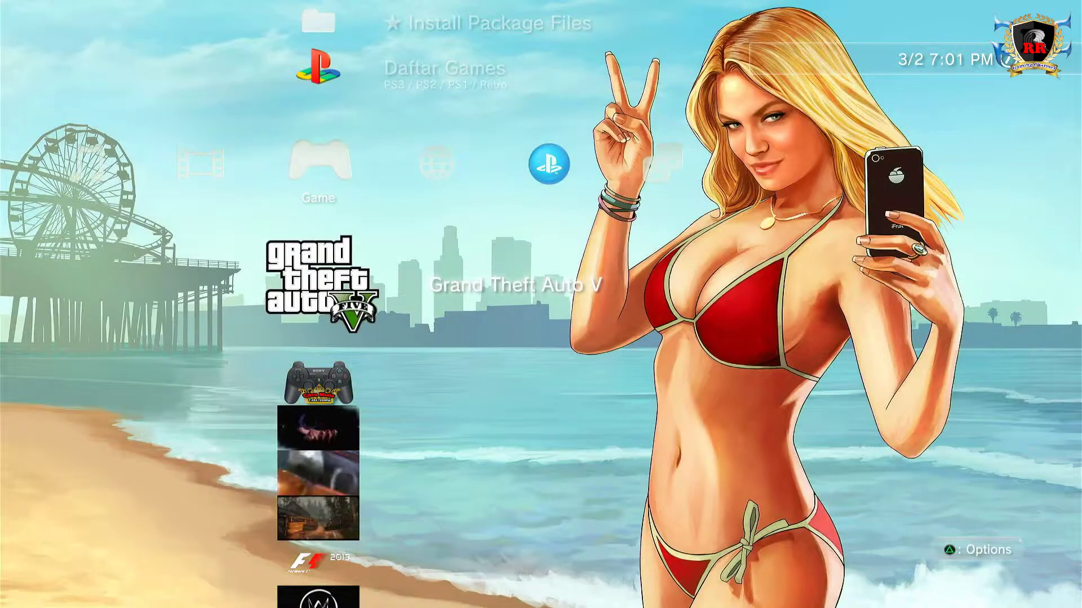
{"action": "key", "text": "Return"}
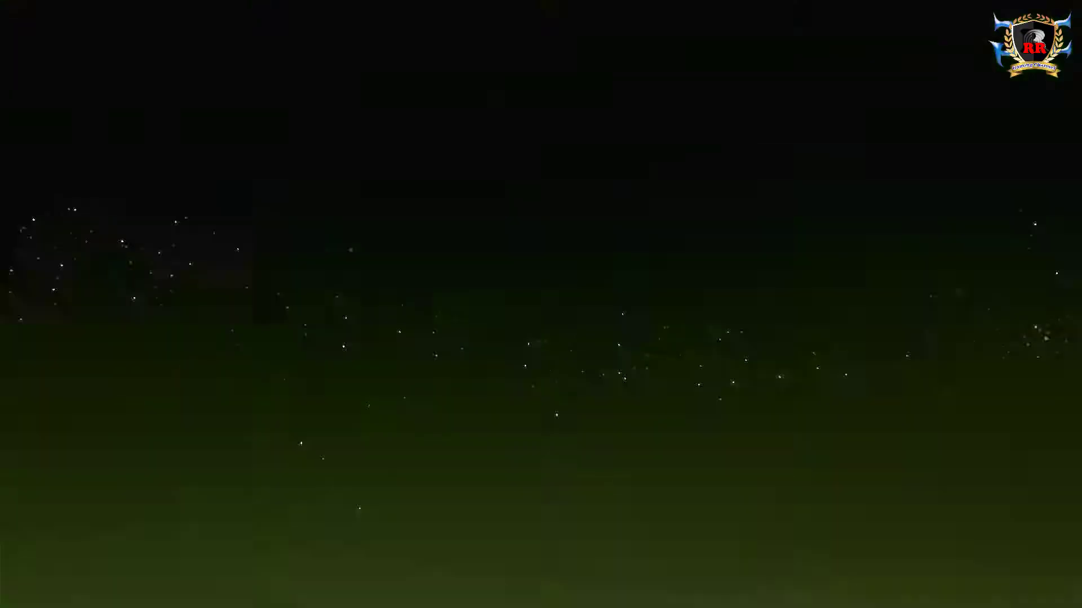